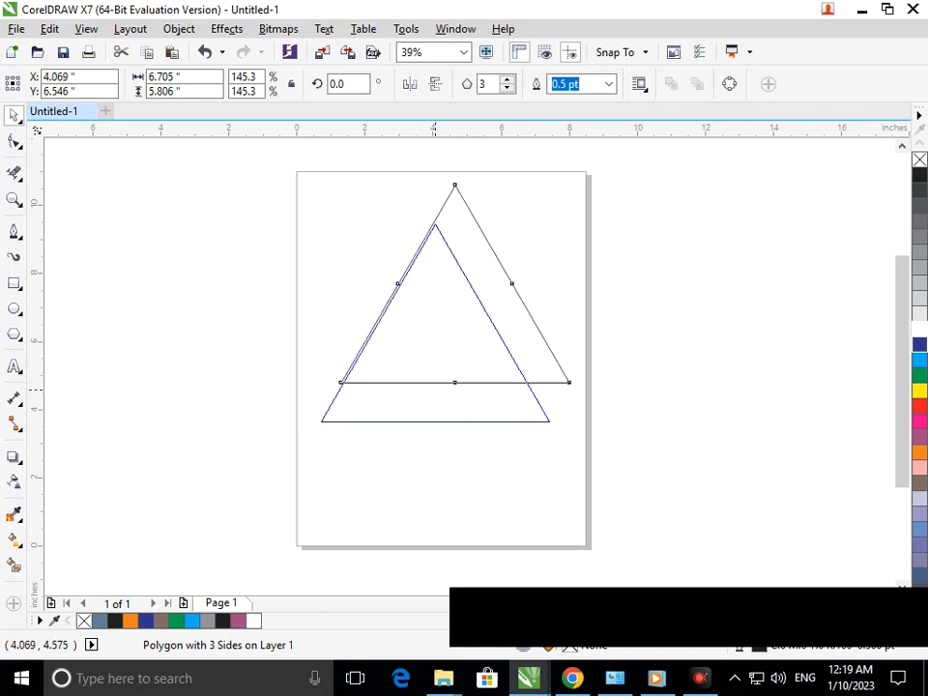
Scale the copied triangle down inside the original one and stretch its base slightly downward
left_click_drag(316, 426, 356, 391)
left_click(106, 227)
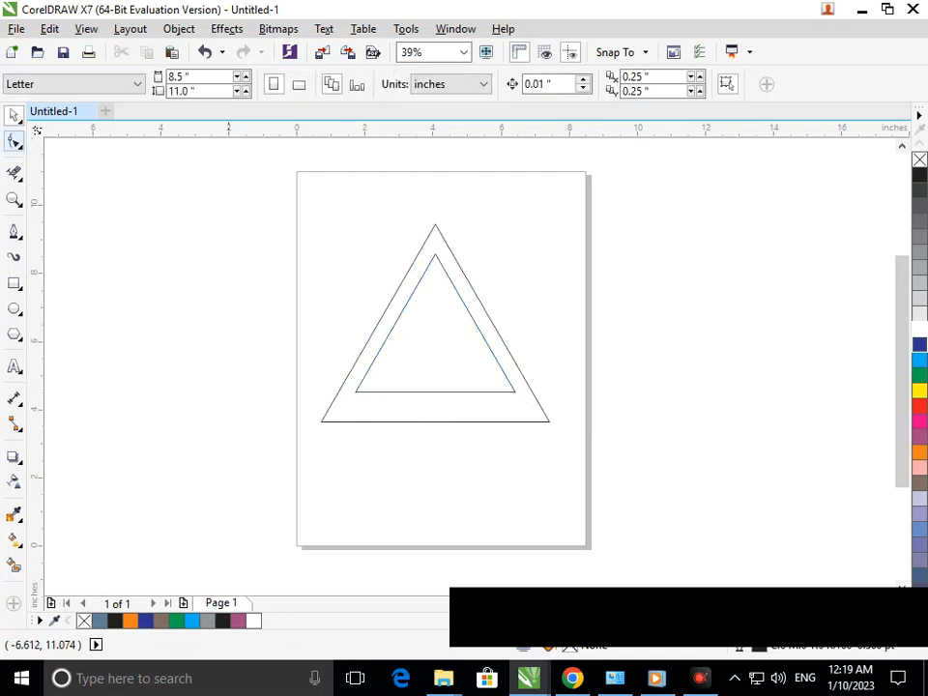
left_click(430, 391)
left_click_drag(435, 392, 436, 403)
left_click(438, 446)
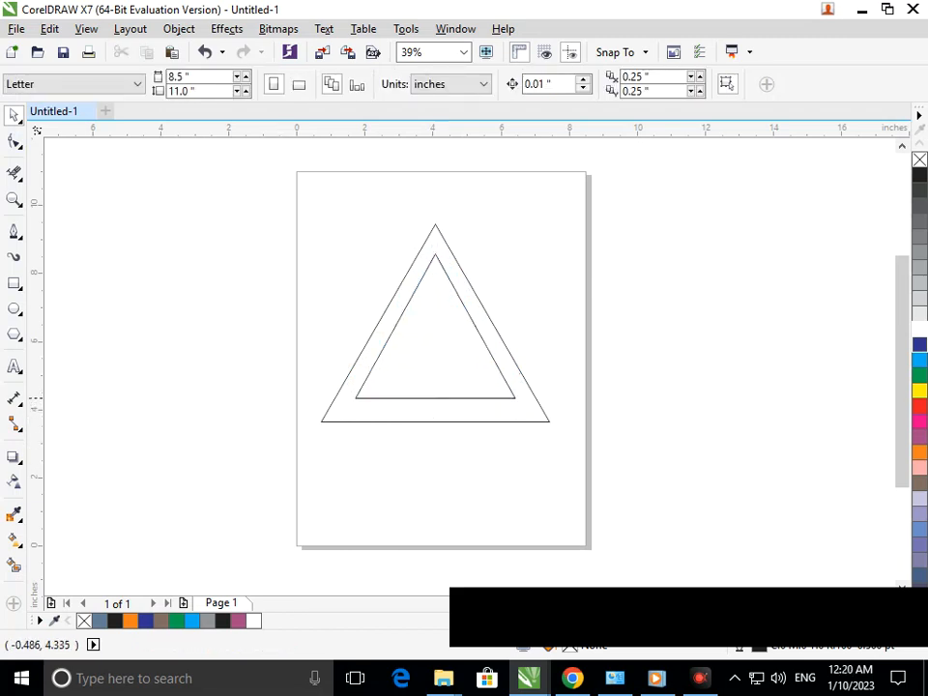
Select both triangles and stretch them downward together from the base, making them taller
left_click_drag(212, 187, 744, 483)
left_click_drag(434, 421, 435, 460)
left_click(450, 509)
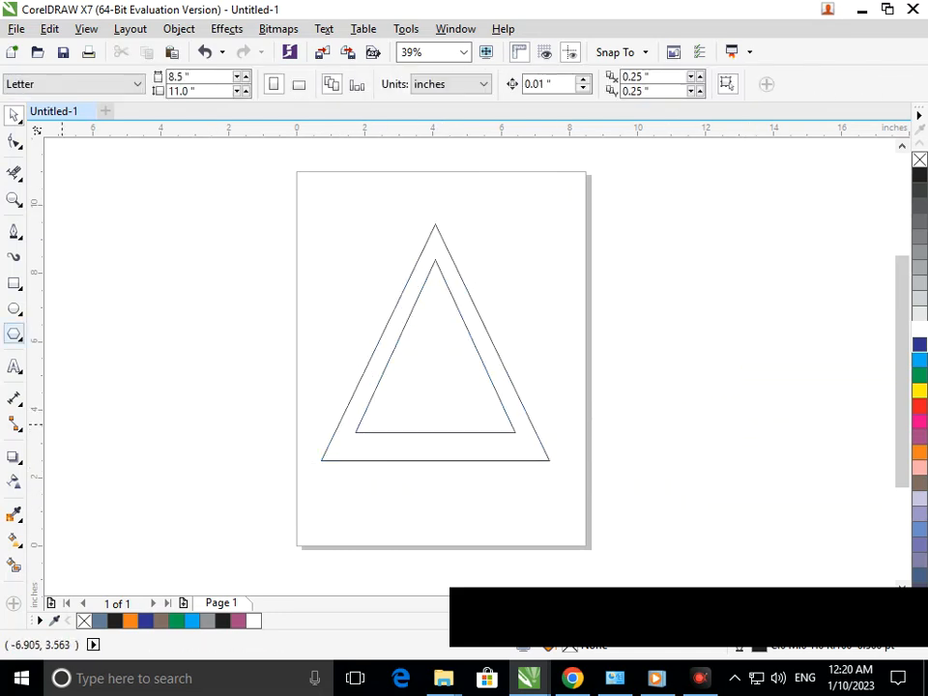
Draw an open two-segment line with the Pen tool across the triangles' upper part, about 4.7 in wide and 2.4 in high, meeting at the right
left_click(14, 232)
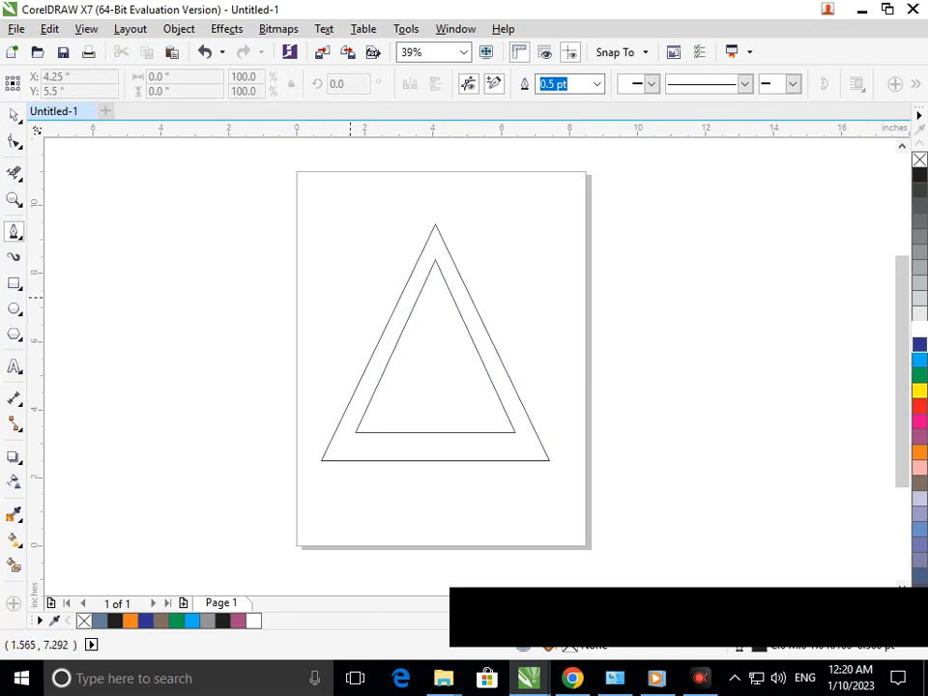
left_click(350, 296)
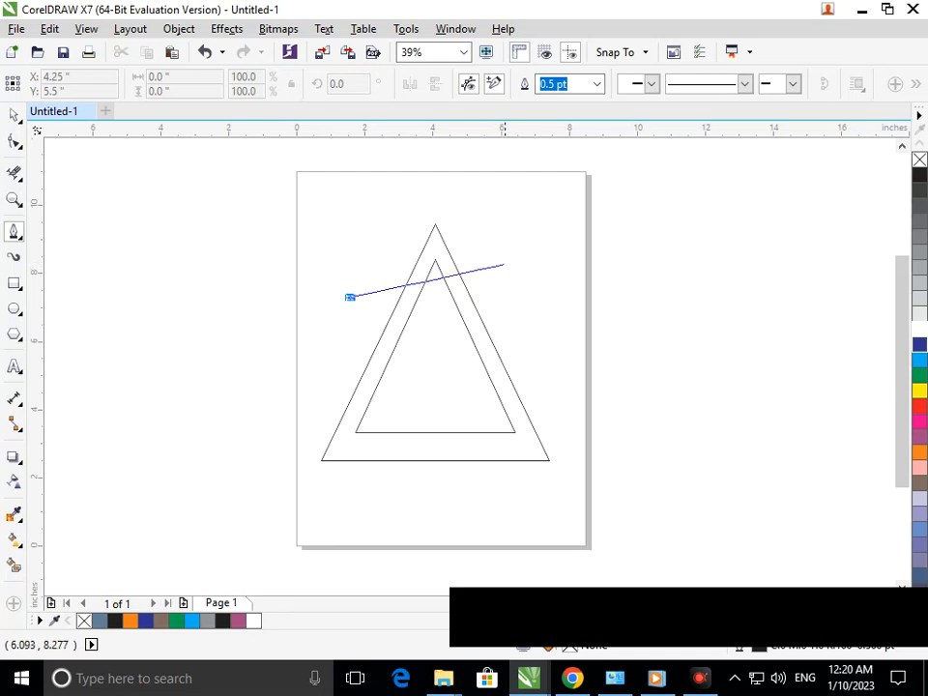
double_click(508, 263)
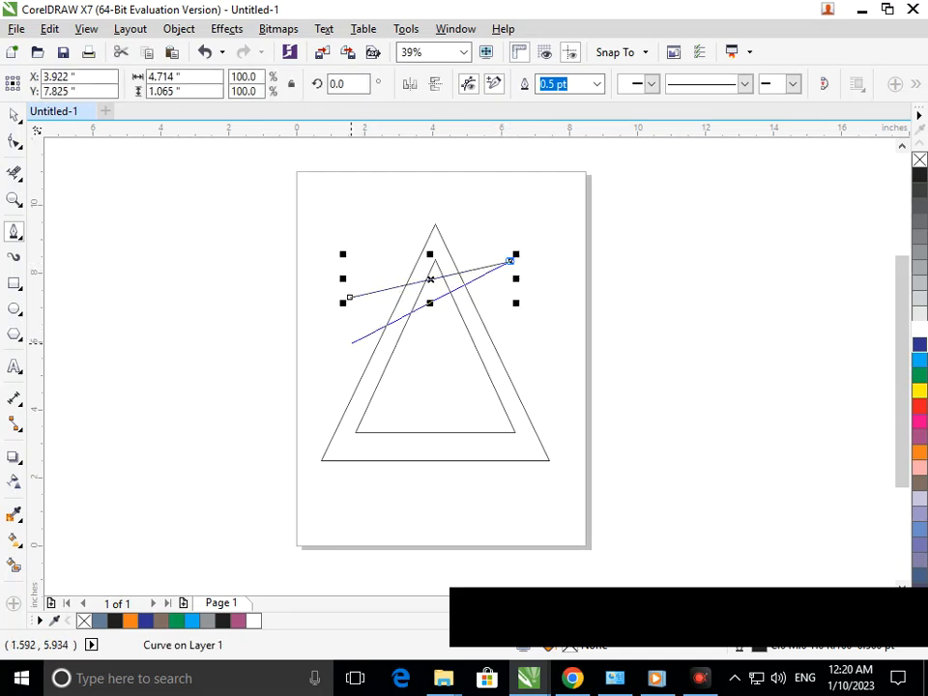
double_click(355, 340)
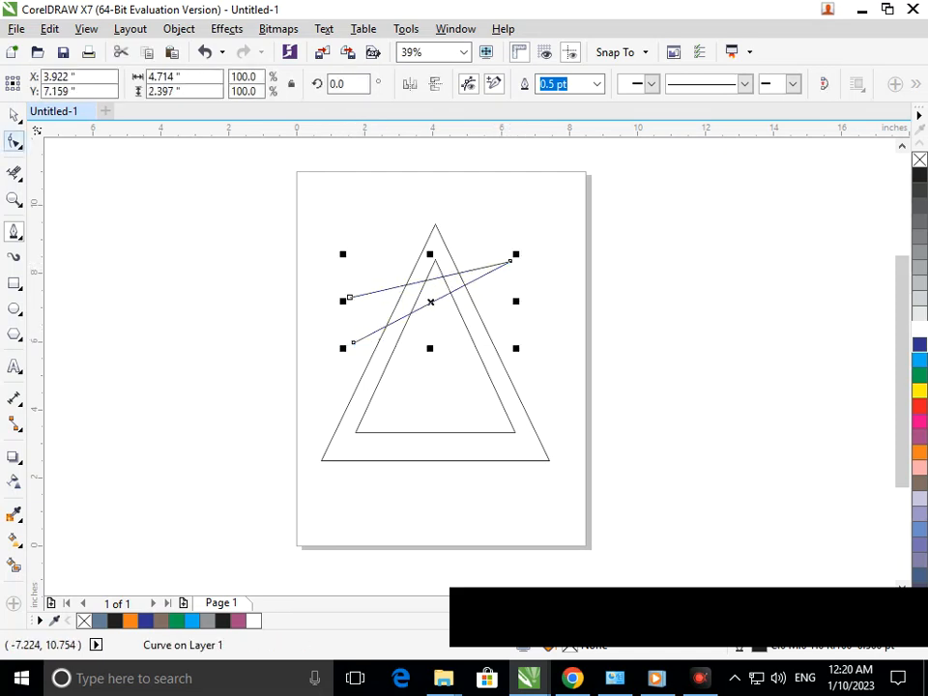
Convert both segments of the upper open line to curves and bow them downward into a swoosh
left_click(14, 141)
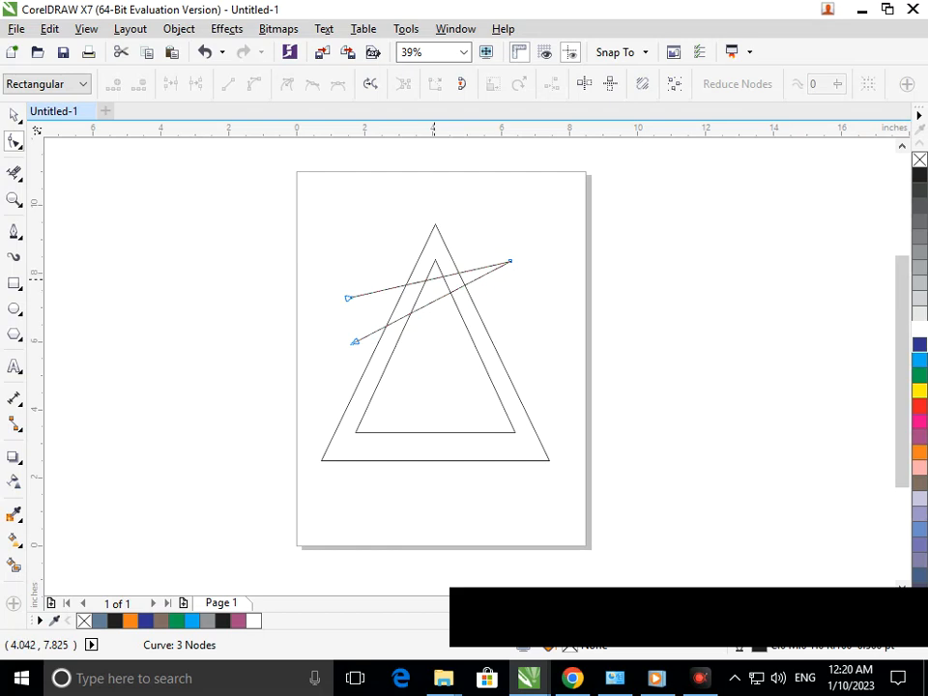
left_click(428, 304)
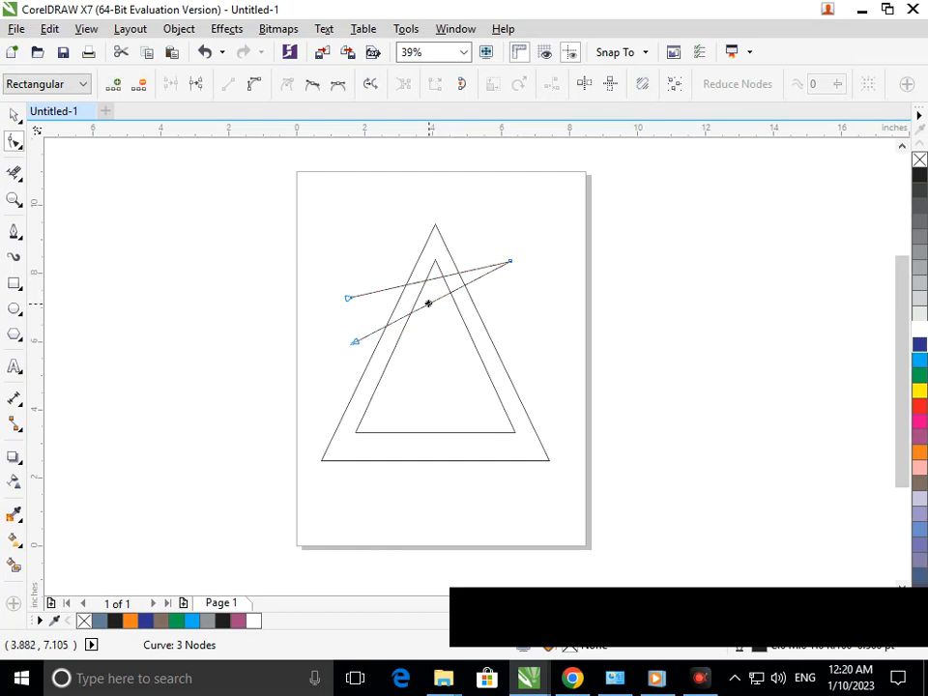
left_click(253, 83)
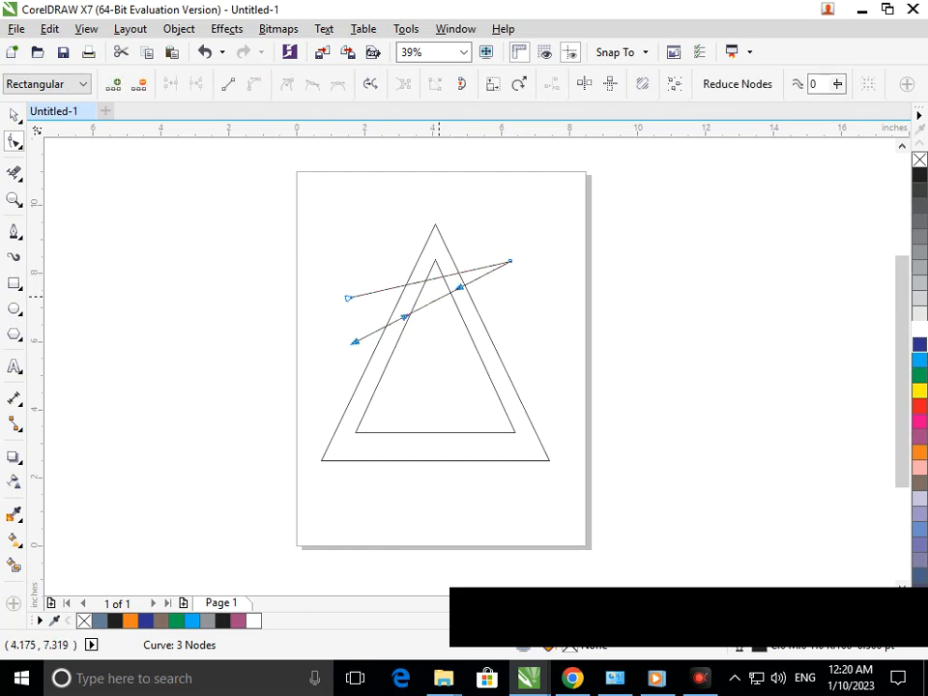
mouse_move(439, 296)
left_mouse_down()
mouse_move(454, 322)
mouse_move(452, 313)
left_mouse_up()
left_click(510, 261)
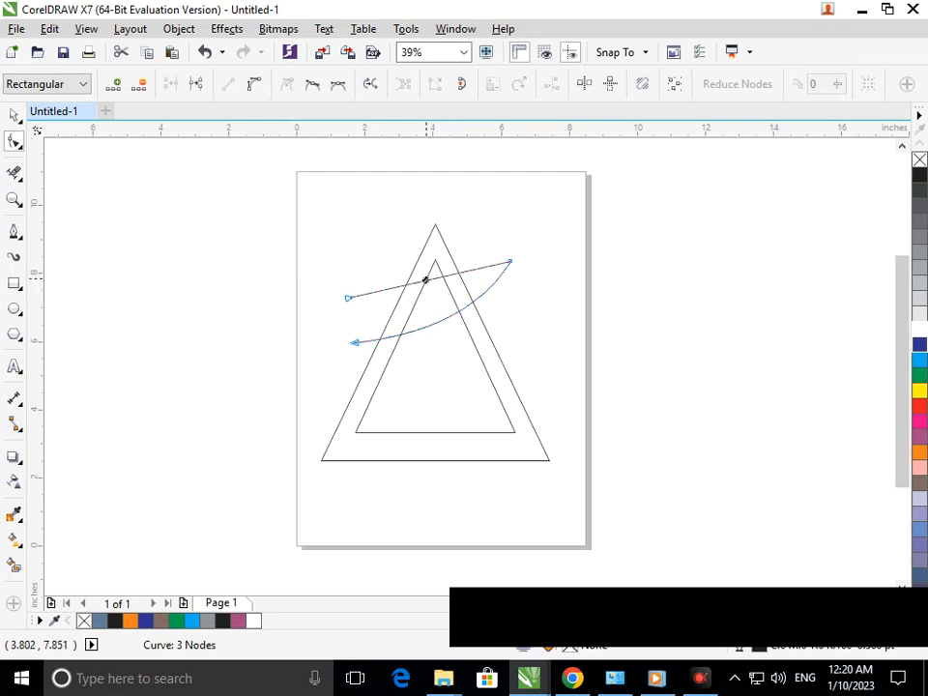
left_click_drag(433, 274, 414, 303)
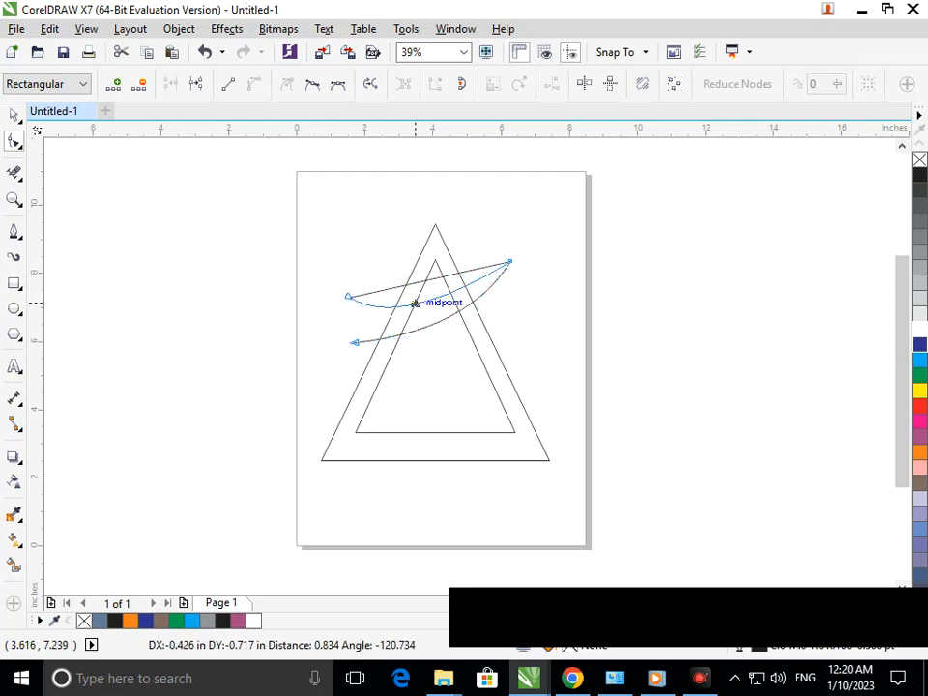
left_click_drag(416, 303, 415, 304)
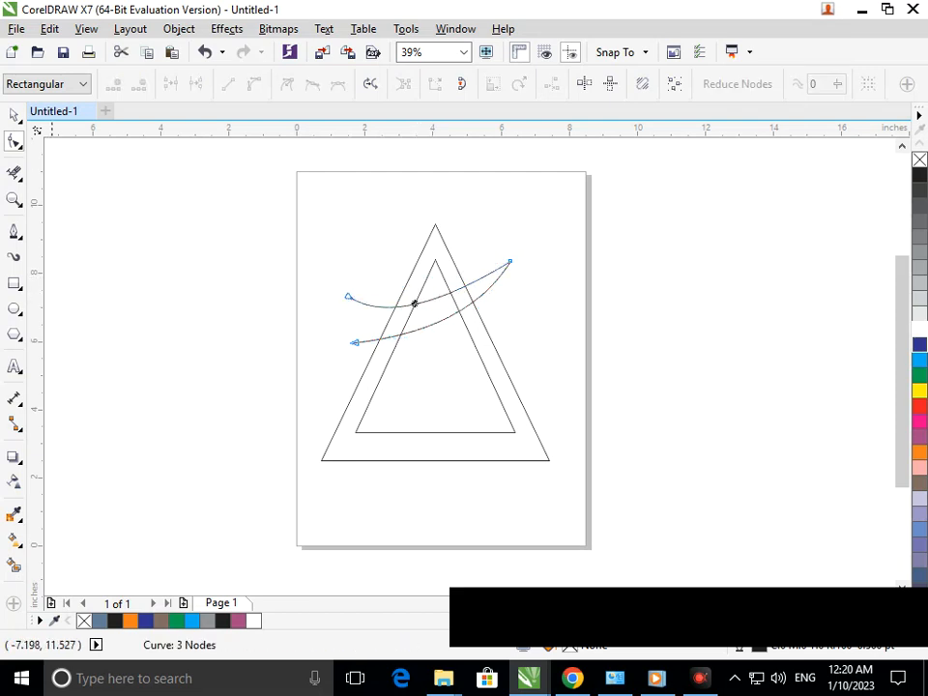
left_click(14, 115)
left_click(124, 334)
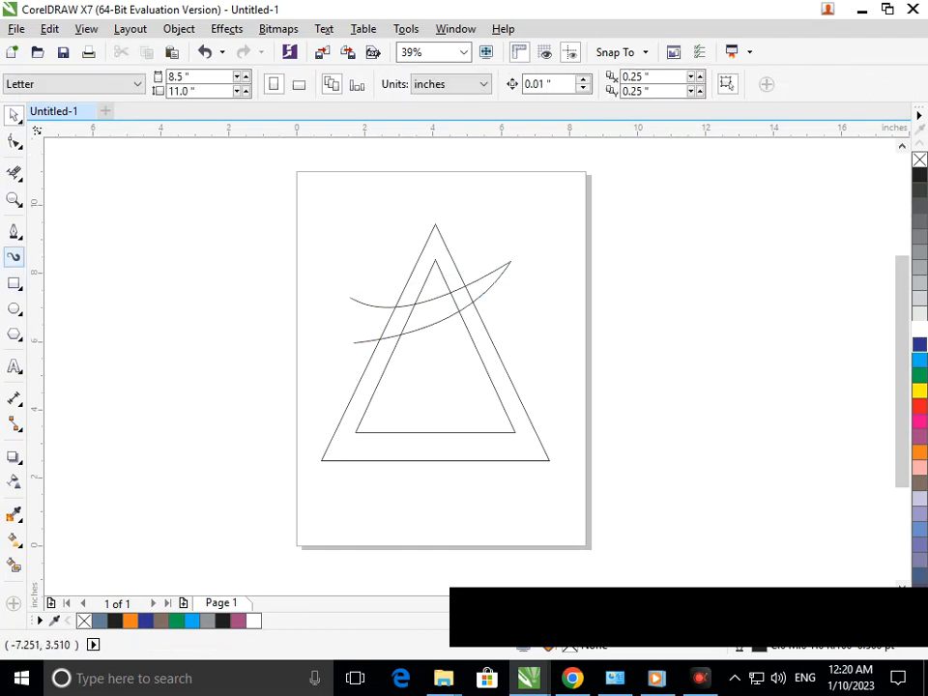
Draw an open two-segment line with the Pen tool across the triangles' lower part, about 7 in wide and 2.2 in high, meeting at the left
left_click(13, 232)
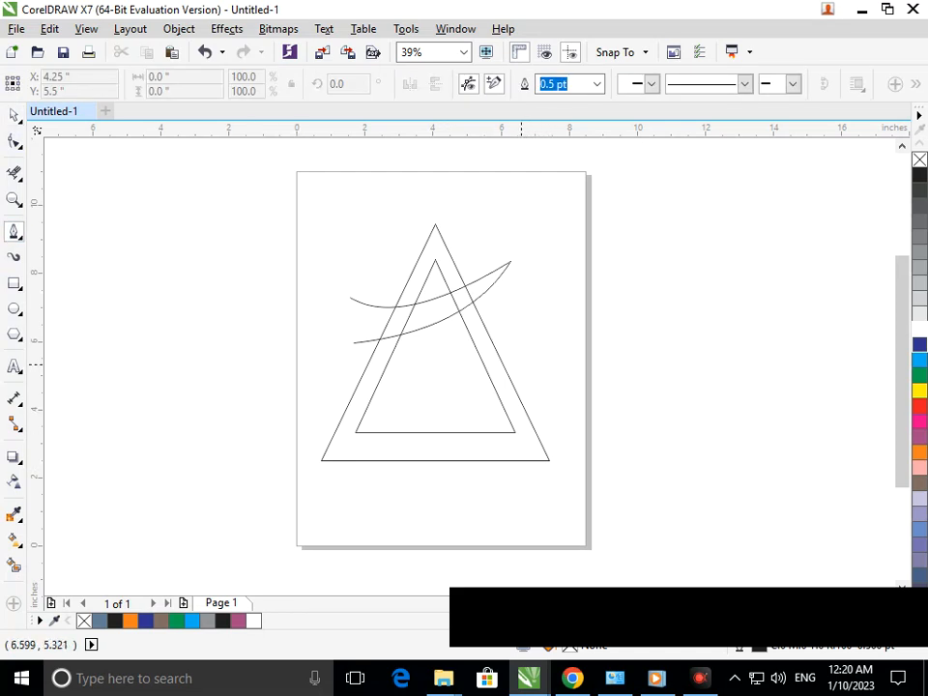
left_click(530, 356)
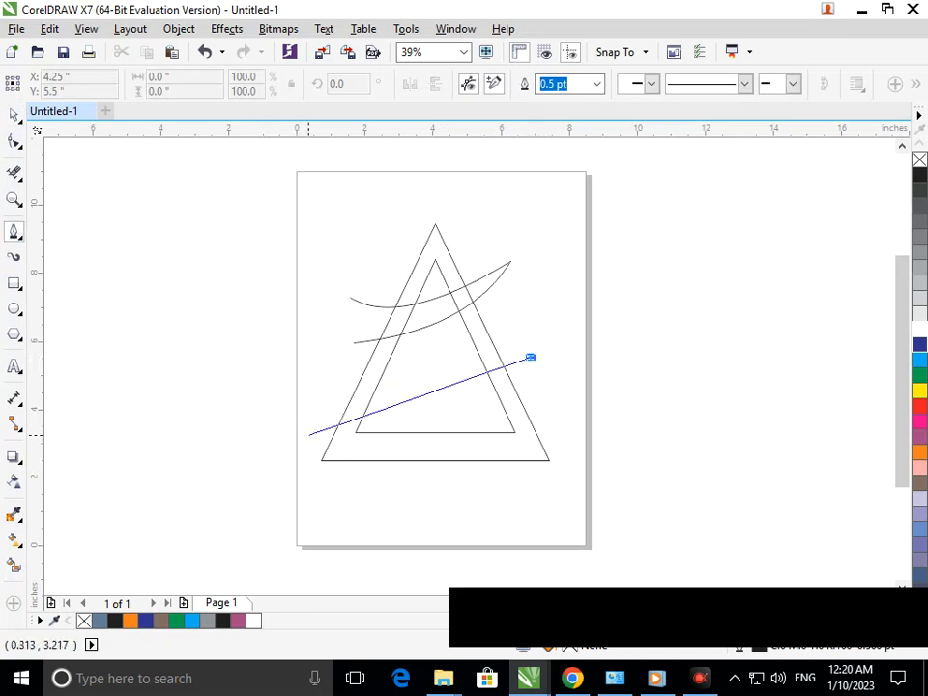
left_click(309, 432)
left_click(307, 432)
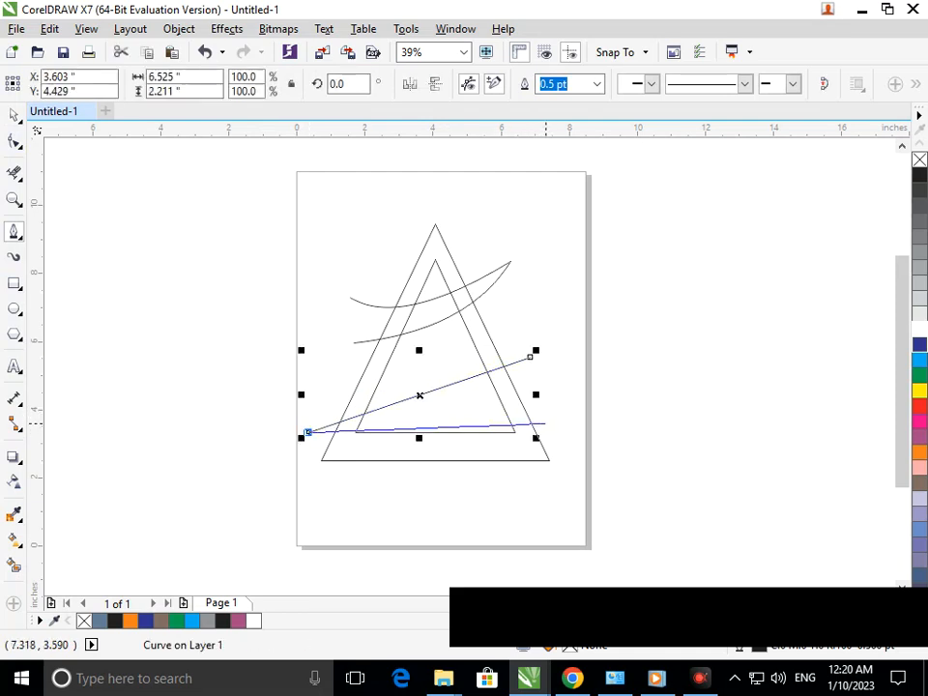
left_click(544, 423)
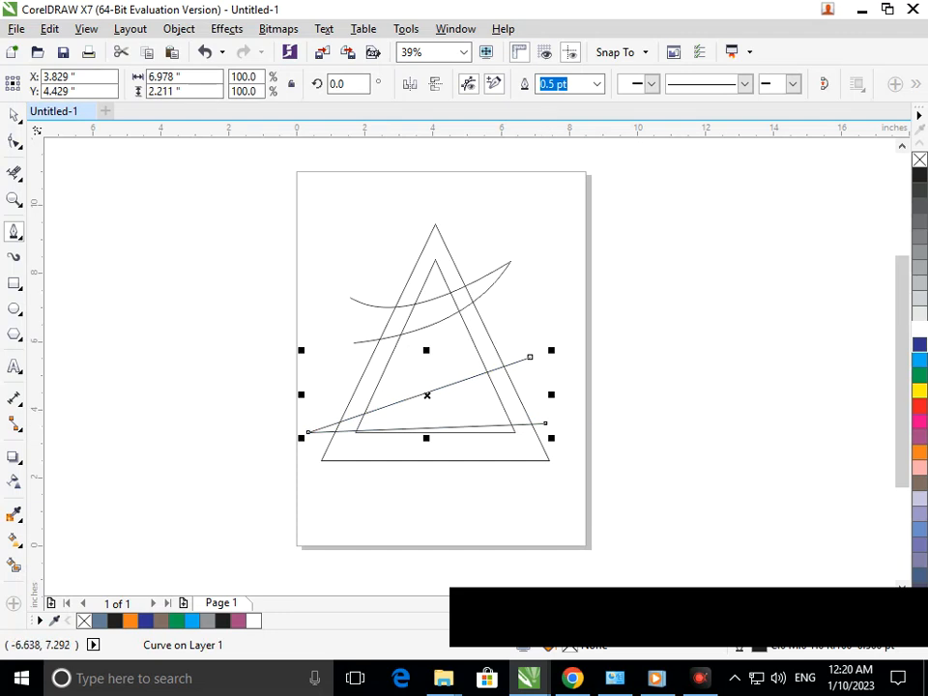
Convert both segments of the lower open line to curves and bow them downward
left_click(15, 142)
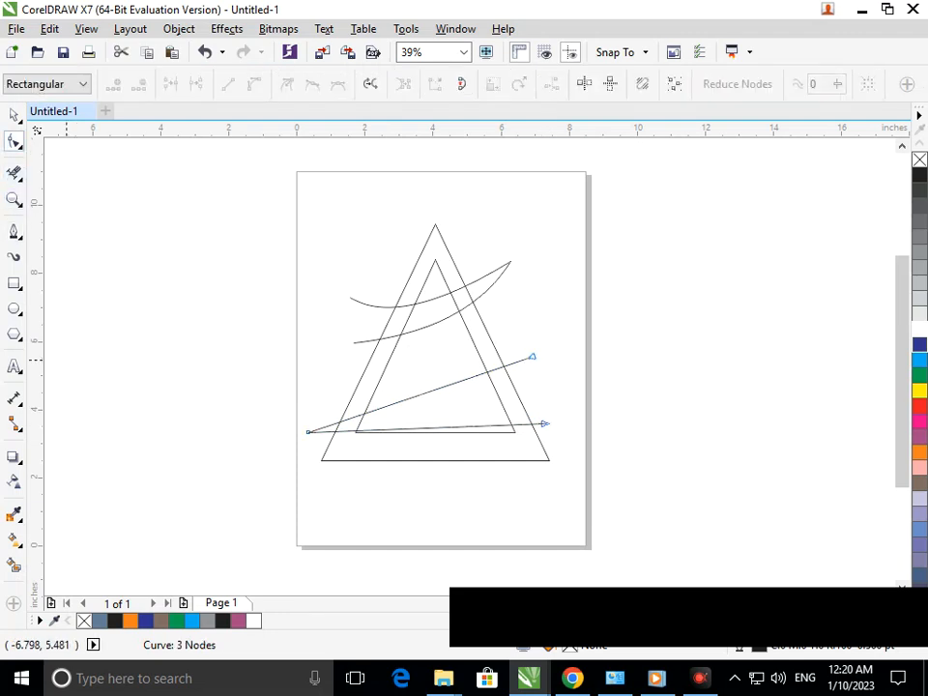
left_click(418, 394)
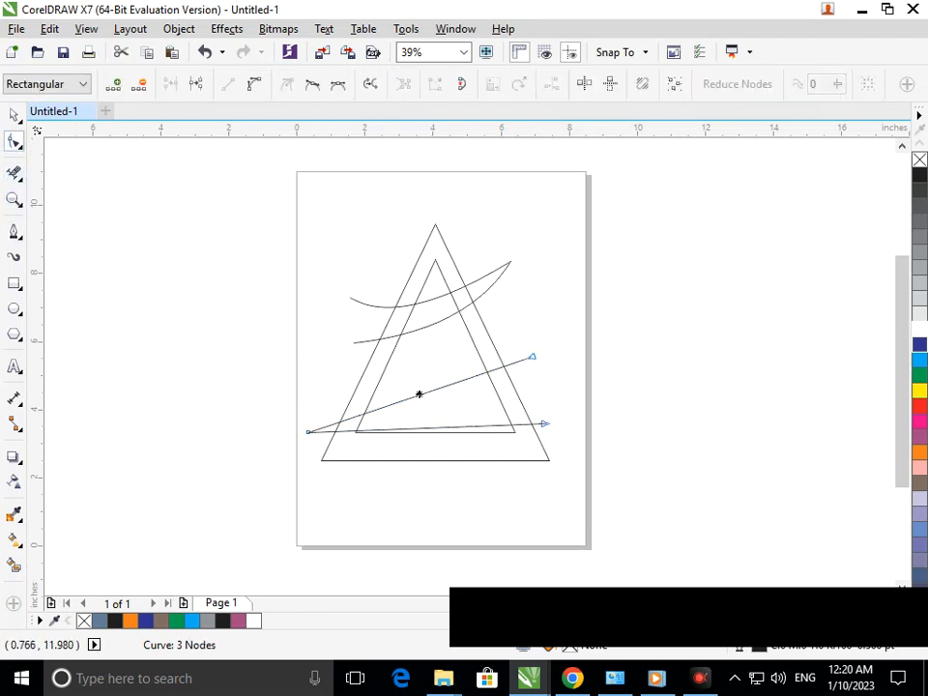
left_click(255, 85)
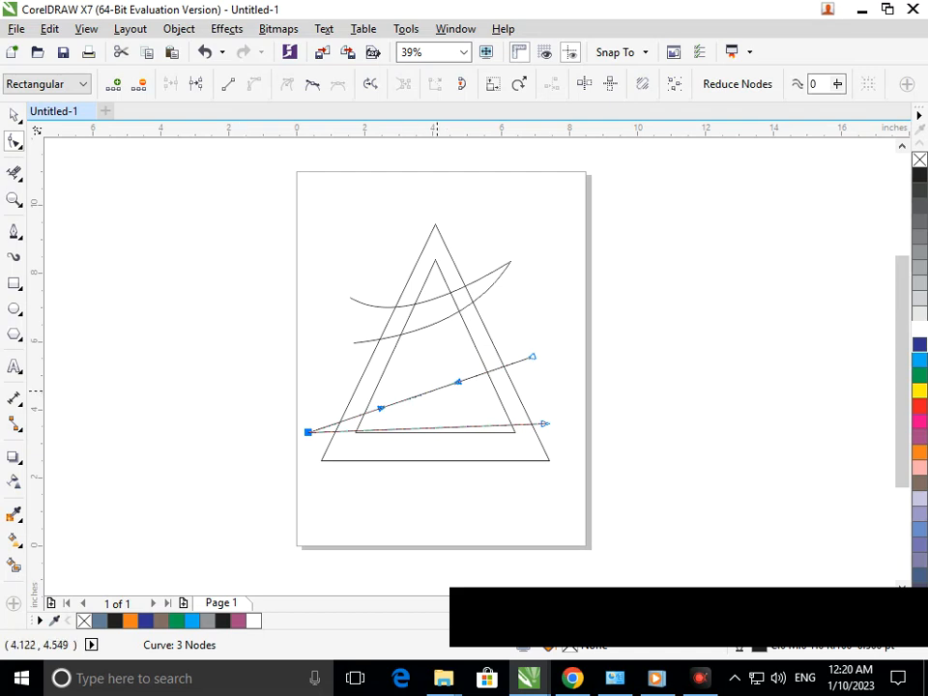
left_click(439, 426)
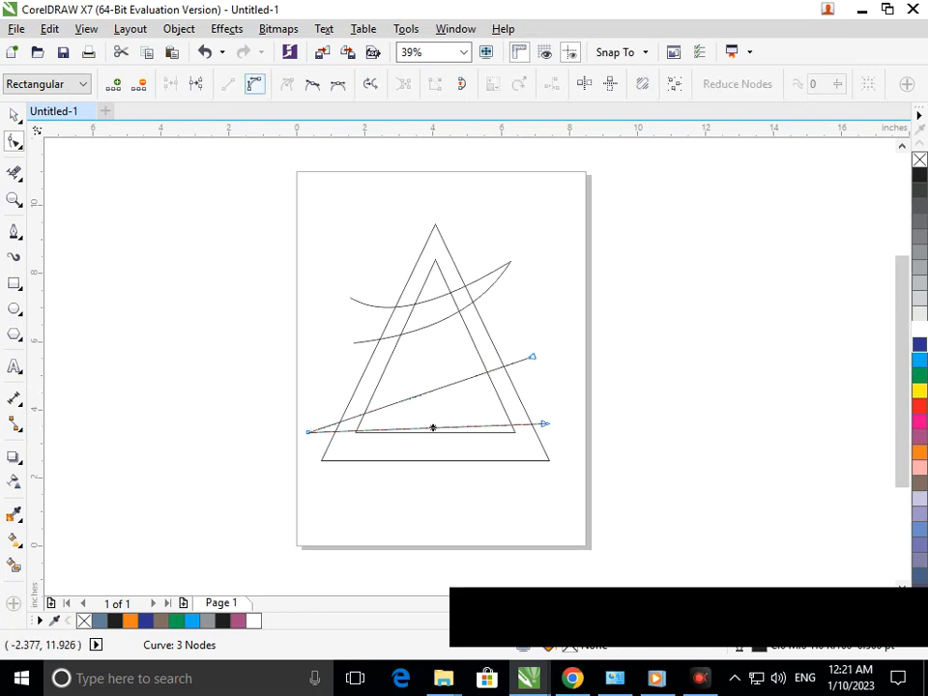
left_click(255, 85)
mouse_move(434, 428)
left_mouse_down()
mouse_move(435, 460)
mouse_move(435, 447)
left_mouse_up()
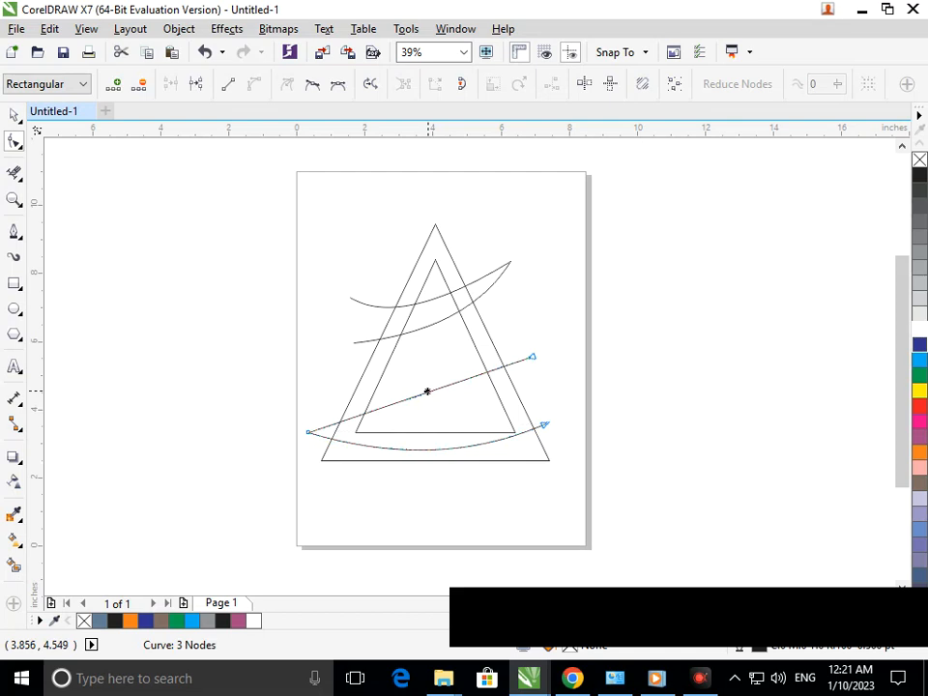
mouse_move(428, 391)
left_mouse_down()
mouse_move(432, 416)
mouse_move(402, 374)
mouse_move(410, 391)
left_mouse_up()
Reposition the lower swoosh's two open end nodes higher, and move the whole swoosh slightly up and to the right
left_click_drag(544, 423, 550, 390)
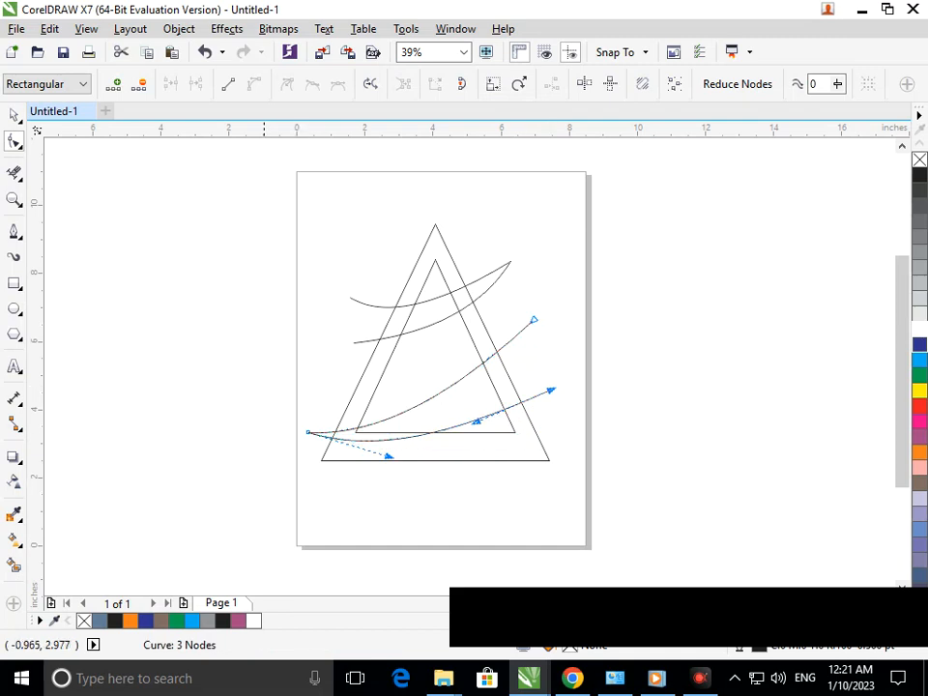
left_click_drag(533, 320, 541, 332)
left_click(15, 115)
left_click(299, 438)
left_click(311, 432)
left_click_drag(307, 432, 311, 422)
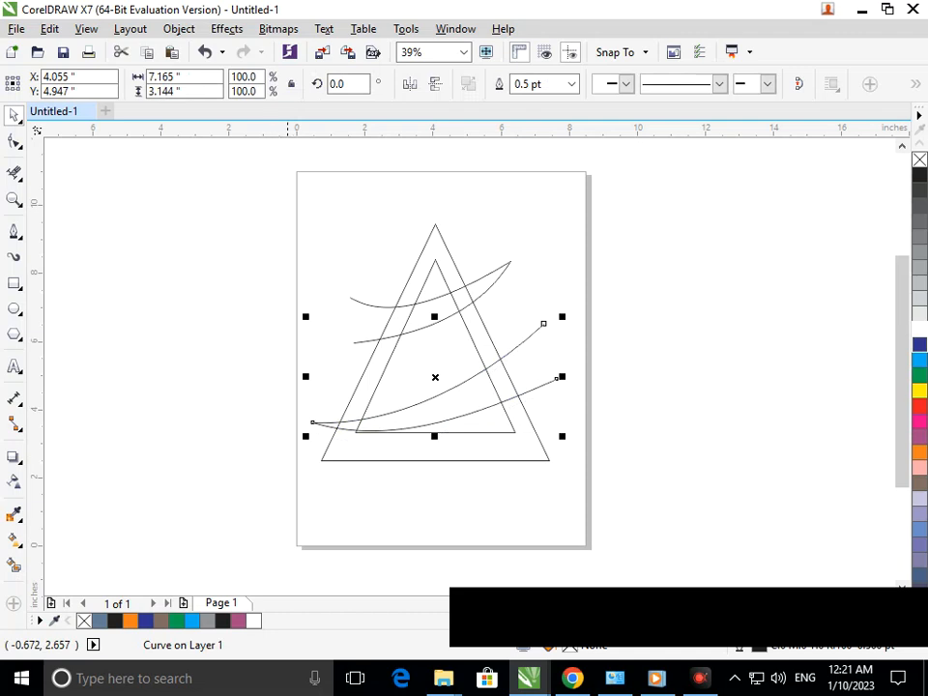
left_click(331, 473)
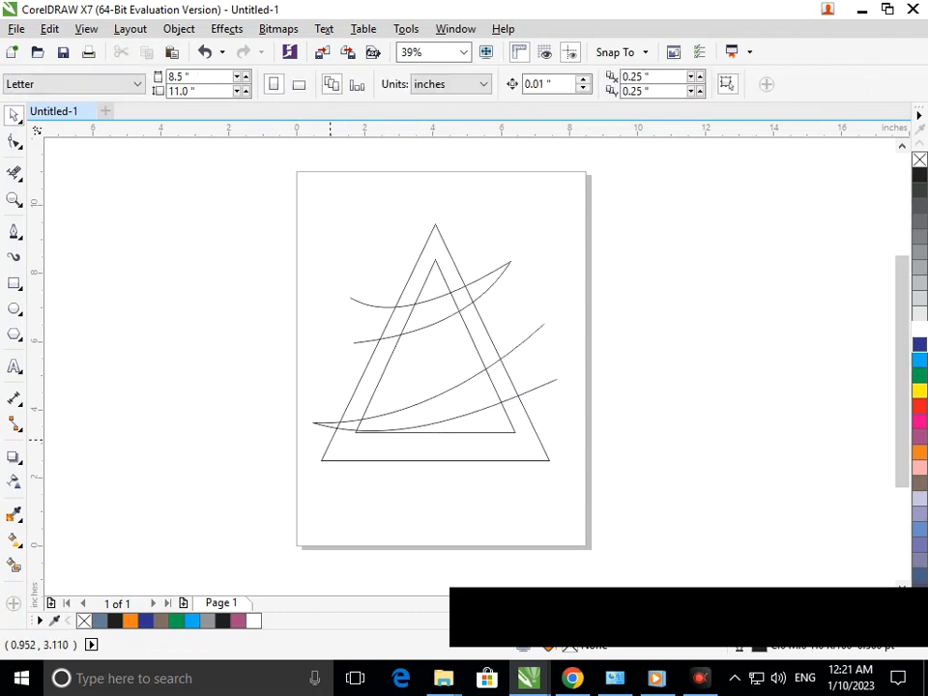
Rotate the lower swoosh counterclockwise by about 13.5 degrees, raising its open ends
scroll(391, 498, "up", 4)
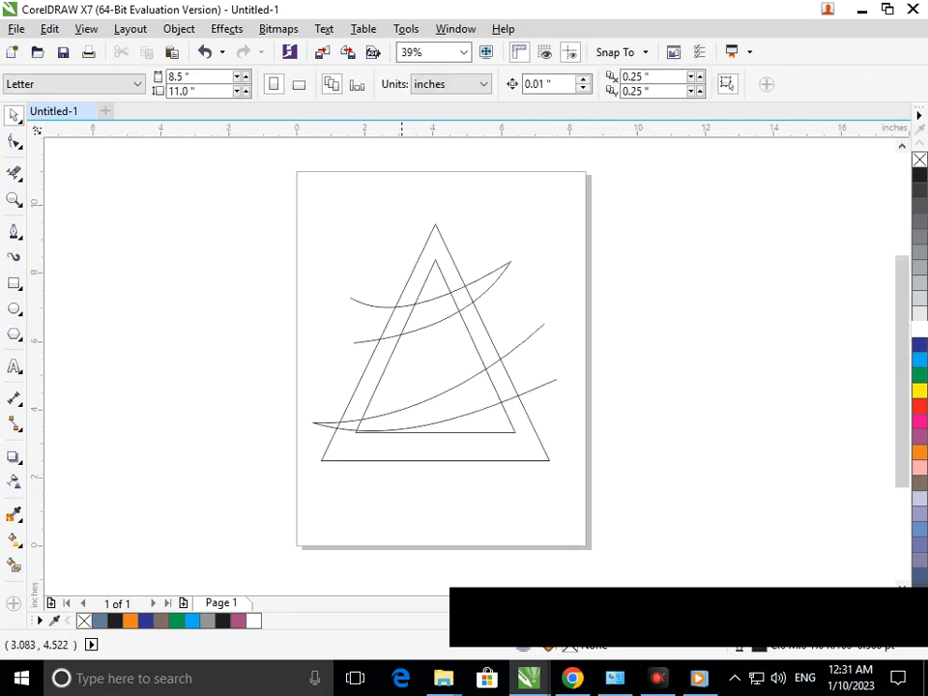
key("F2")
mouse_move(163, 313)
left_mouse_down()
mouse_move(748, 565)
mouse_move(747, 557)
left_mouse_up()
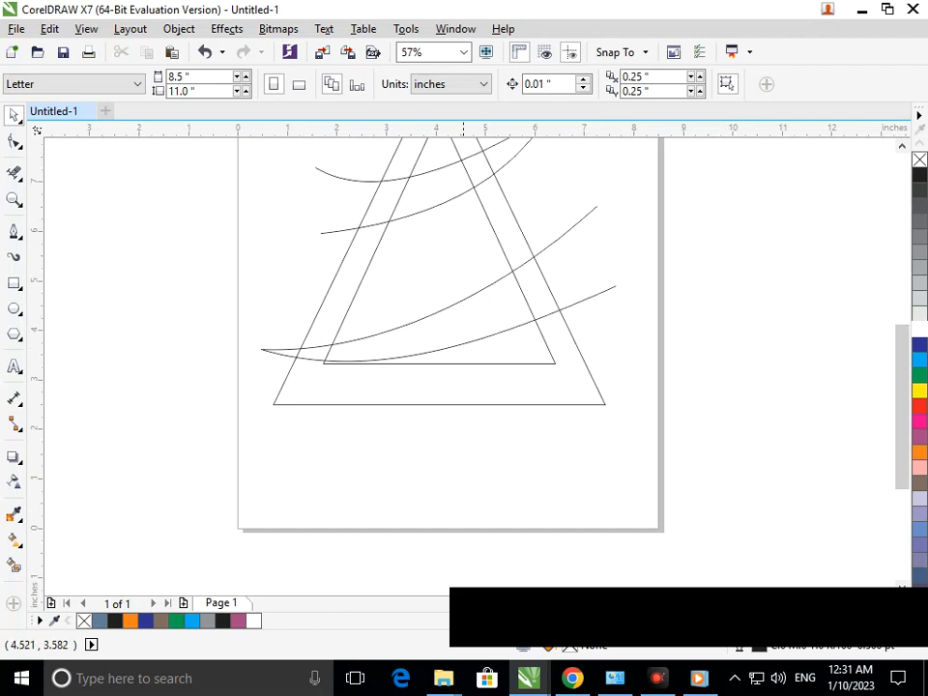
left_click(464, 345)
left_click(411, 350)
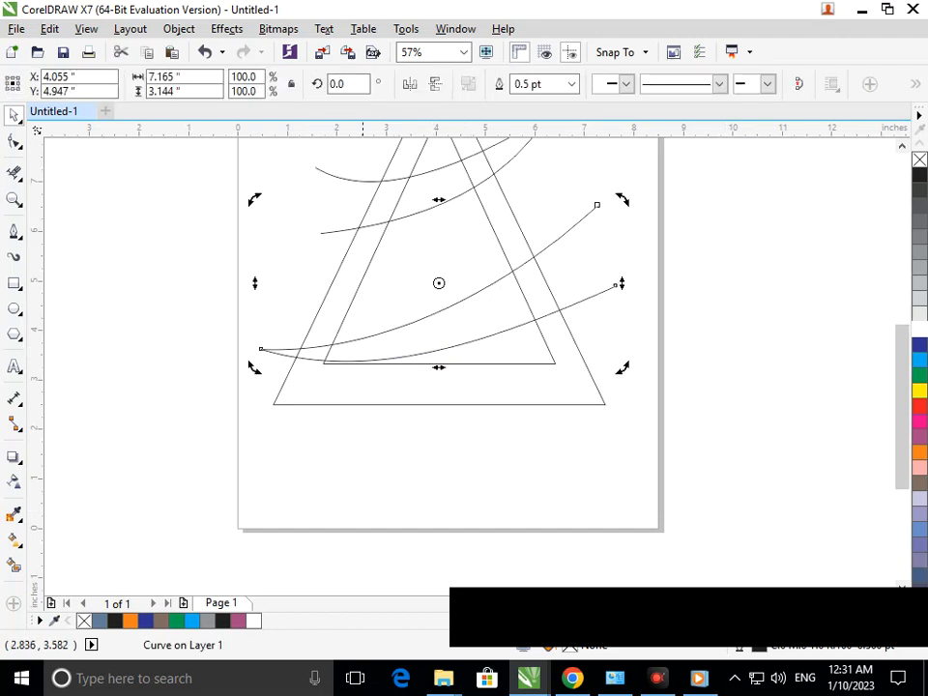
left_click_drag(438, 284, 438, 280)
left_click_drag(253, 367, 277, 397)
left_click(307, 486)
Move the rotated lower swoosh slightly left and up so its tip extends past the outer triangle's left side
left_click_drag(342, 388, 338, 387)
left_click(351, 494)
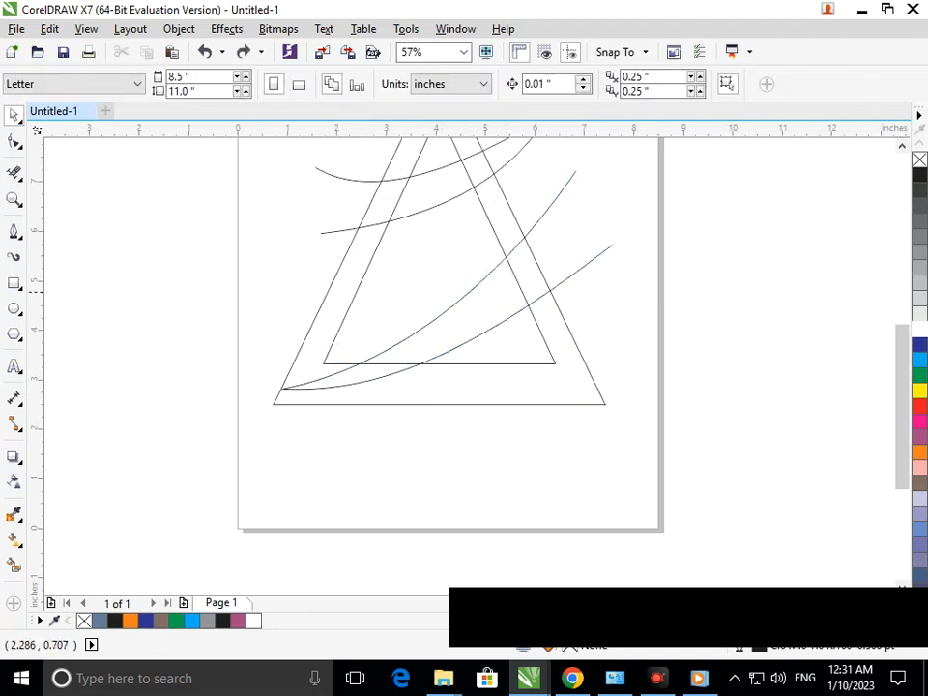
left_click_drag(578, 270, 548, 263)
left_click(351, 483)
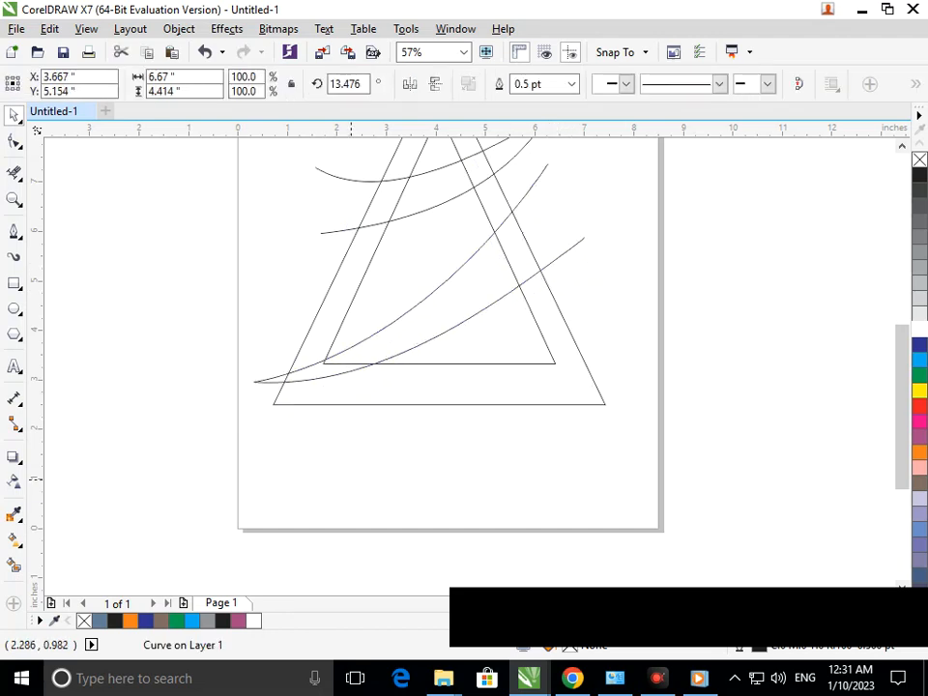
Draw a short diagonal Pen line across both triangle bases, convert it to a curve and bow it toward the lower right
left_click(15, 229)
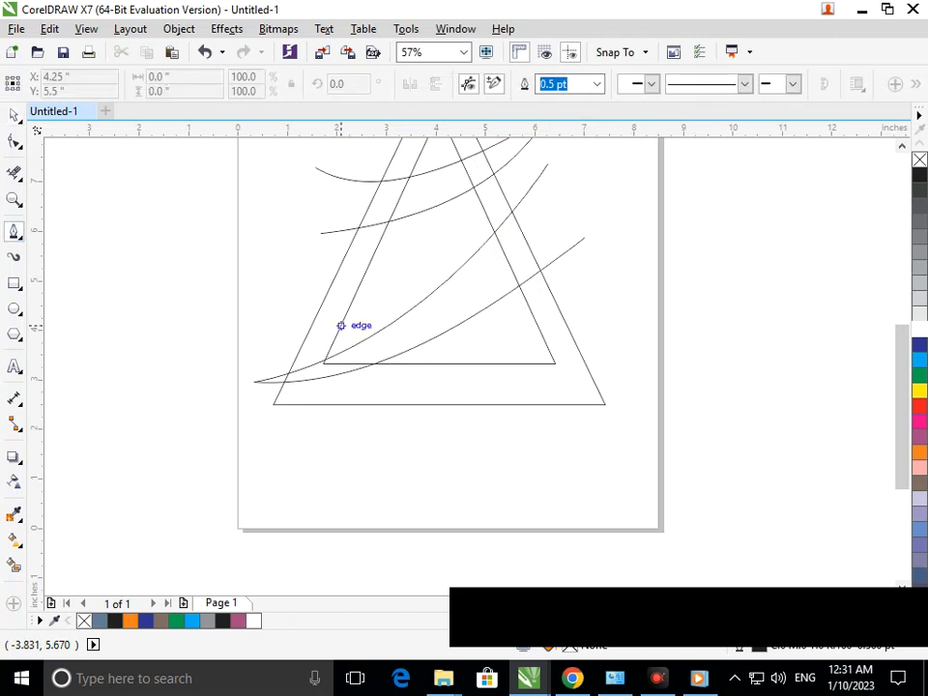
left_click(416, 356)
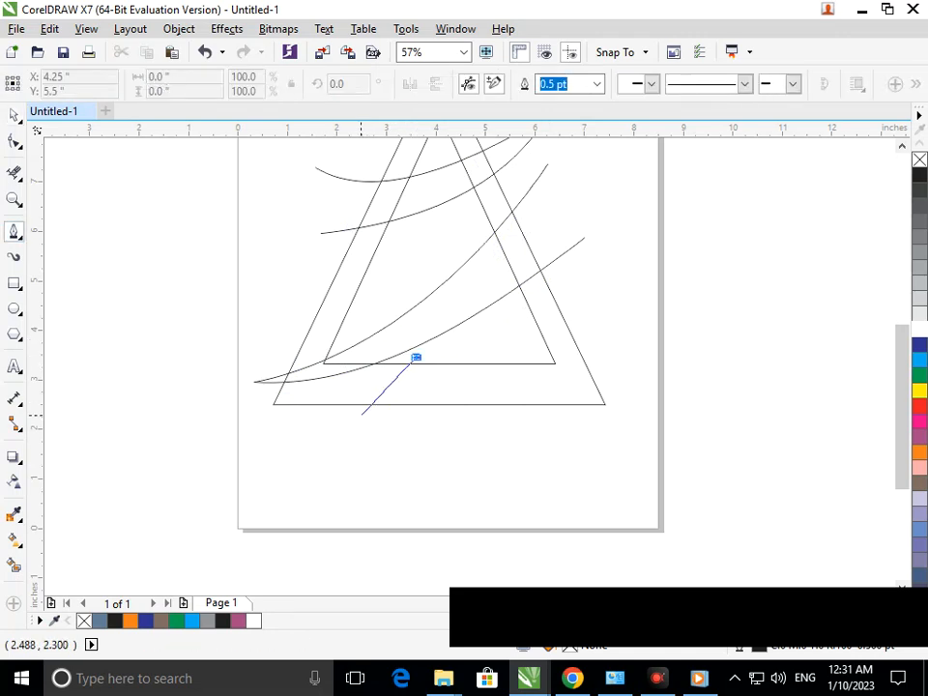
double_click(359, 417)
left_click(15, 142)
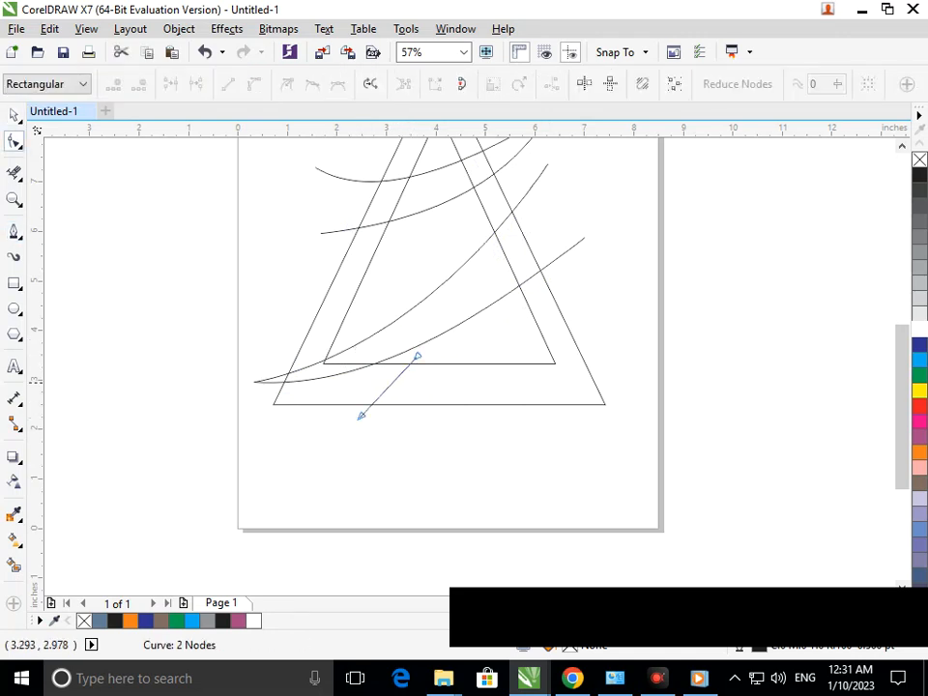
left_click(388, 386)
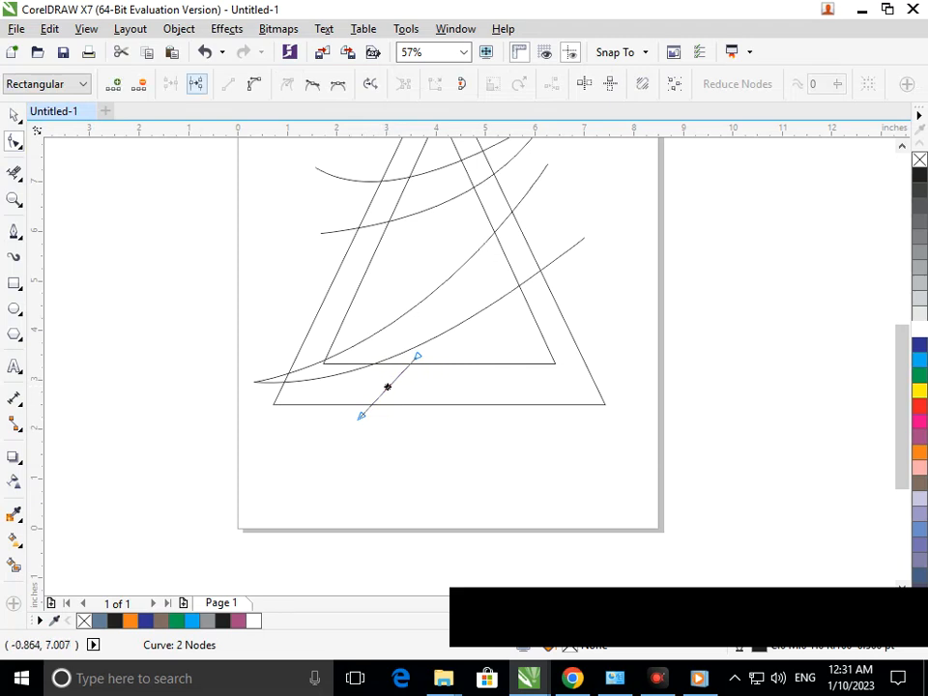
left_click(255, 84)
left_click_drag(387, 385, 351, 411)
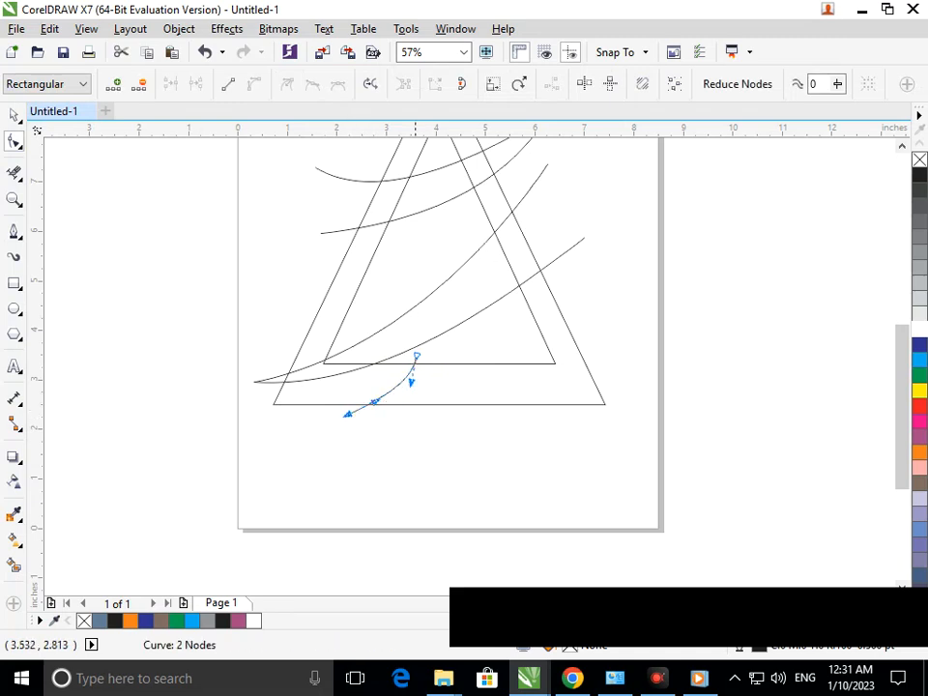
Adjust the short base curve's end nodes so its upper end meets the lower edge of the lower swoosh
left_click_drag(416, 357, 406, 349)
left_click_drag(352, 414, 349, 412)
left_click(358, 441)
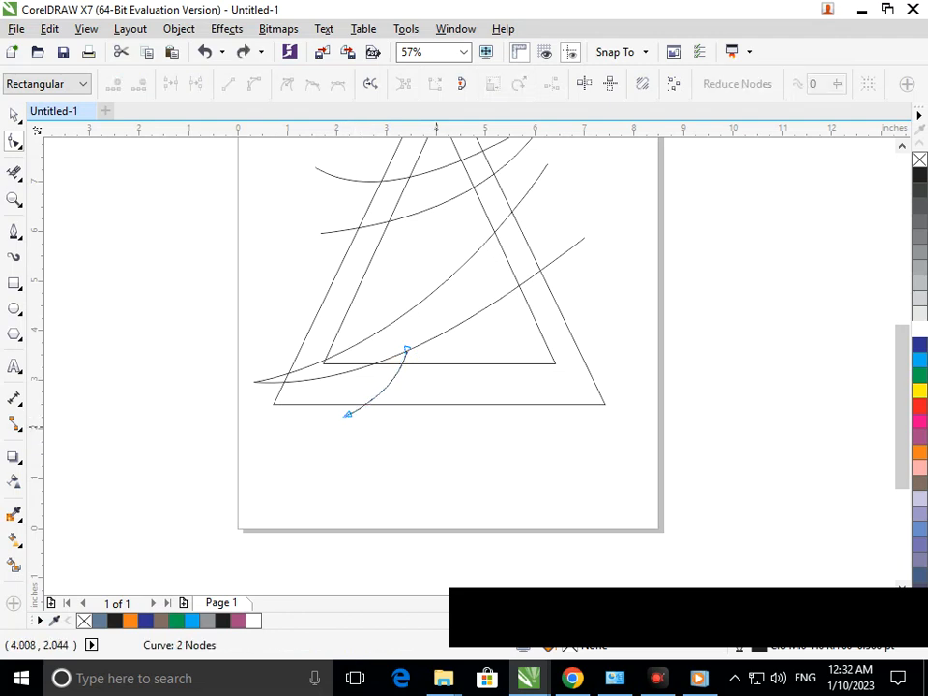
Draw a short diagonal Pen line, about 0.69 by 0.72 in, across the right sides of both triangles just below the apex
scroll(340, 277, "down", 2)
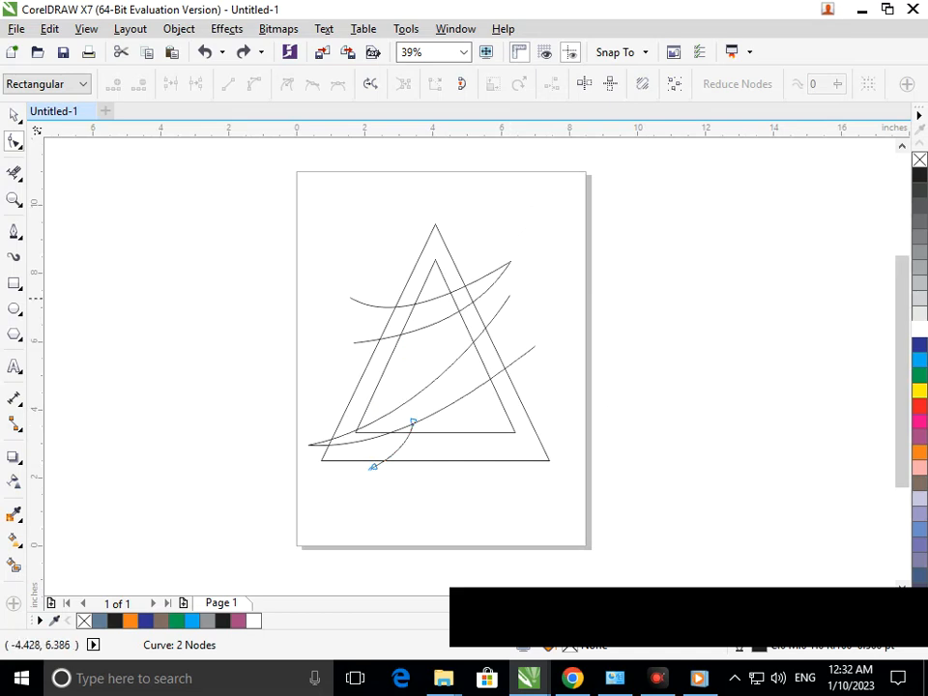
left_click(15, 231)
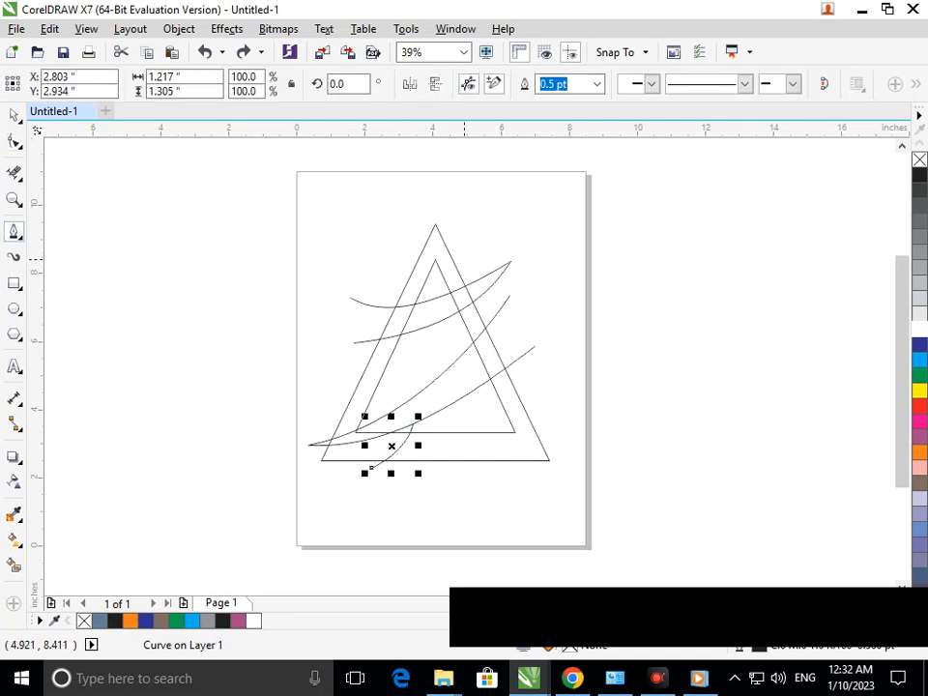
left_click(463, 259)
double_click(440, 283)
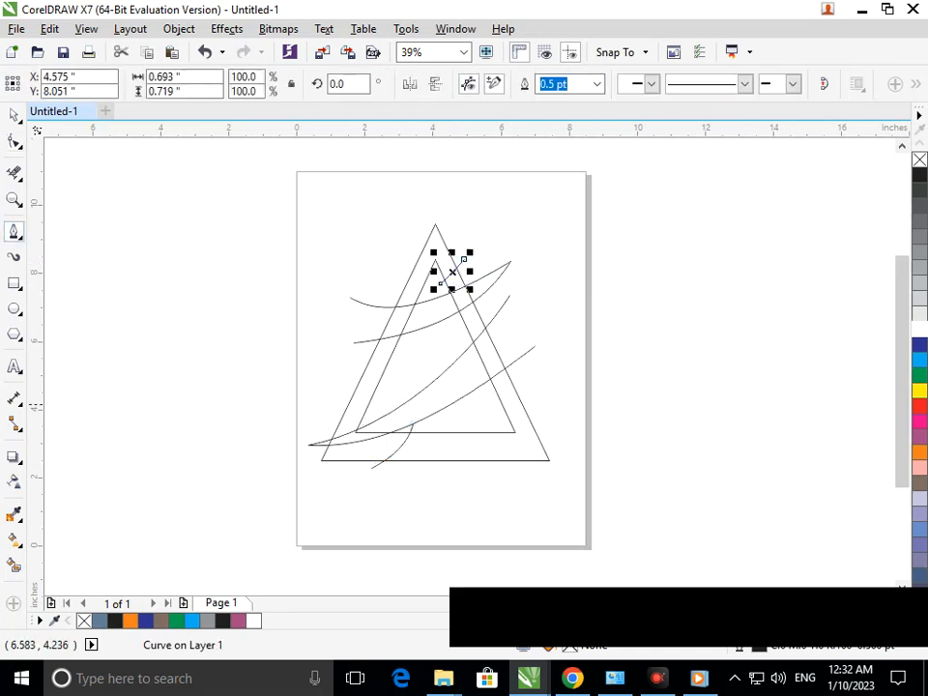
scroll(421, 256, "up", 2)
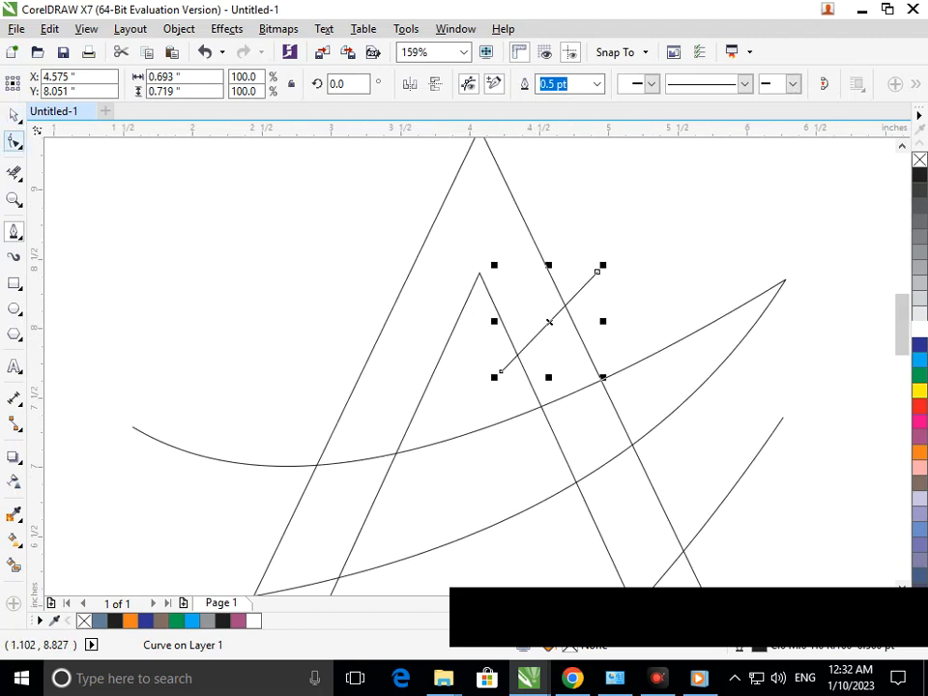
Move both end nodes of the short diagonal line near the apex slightly lower
left_click(15, 141)
left_click_drag(596, 271, 614, 292)
left_click_drag(501, 370, 501, 383)
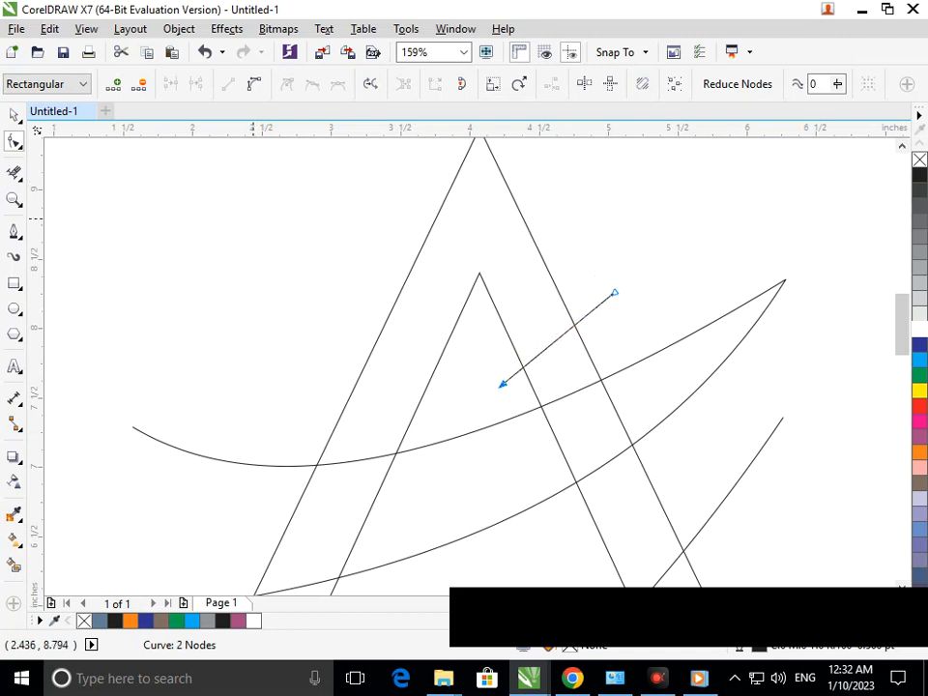
left_click_drag(613, 291, 603, 286)
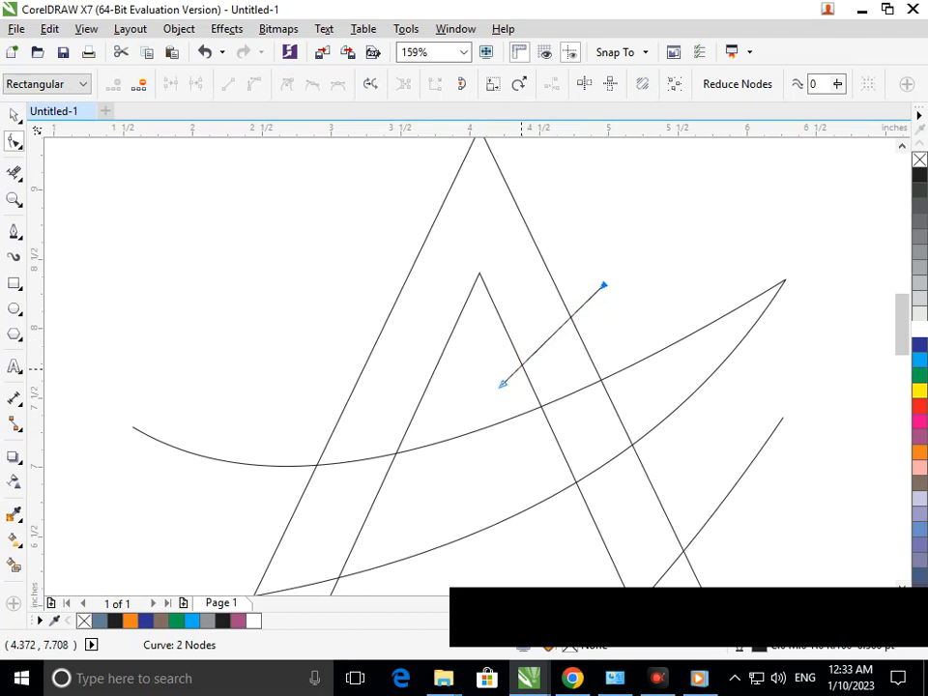
scroll(558, 402, "down", 2)
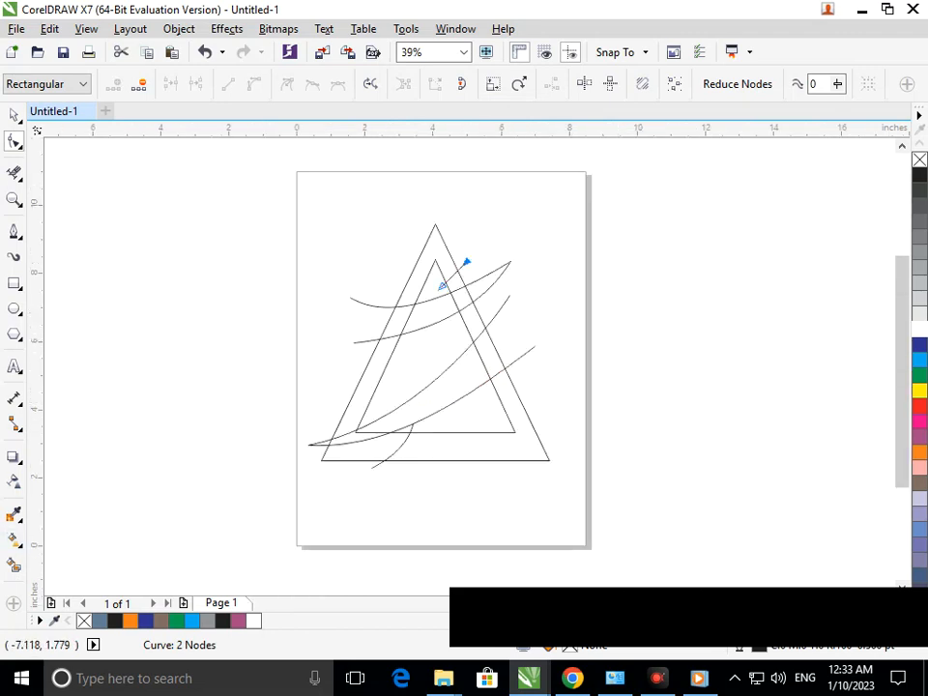
Smart Fill the lower swoosh's sections and the triangle band along the base and lower right side with blue-gray
left_click(14, 566)
left_click(425, 454)
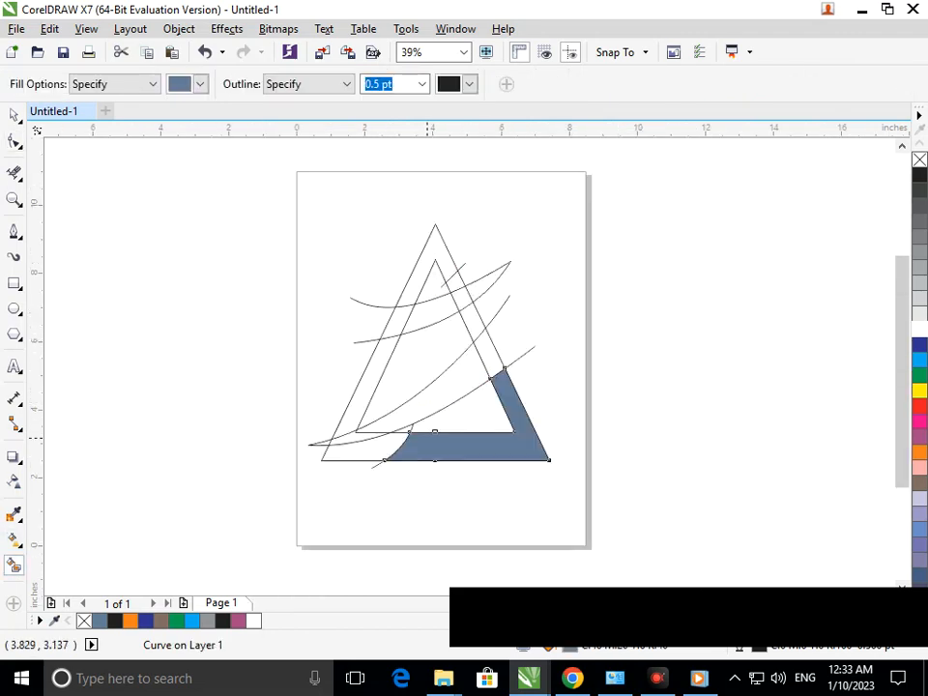
left_click(426, 399)
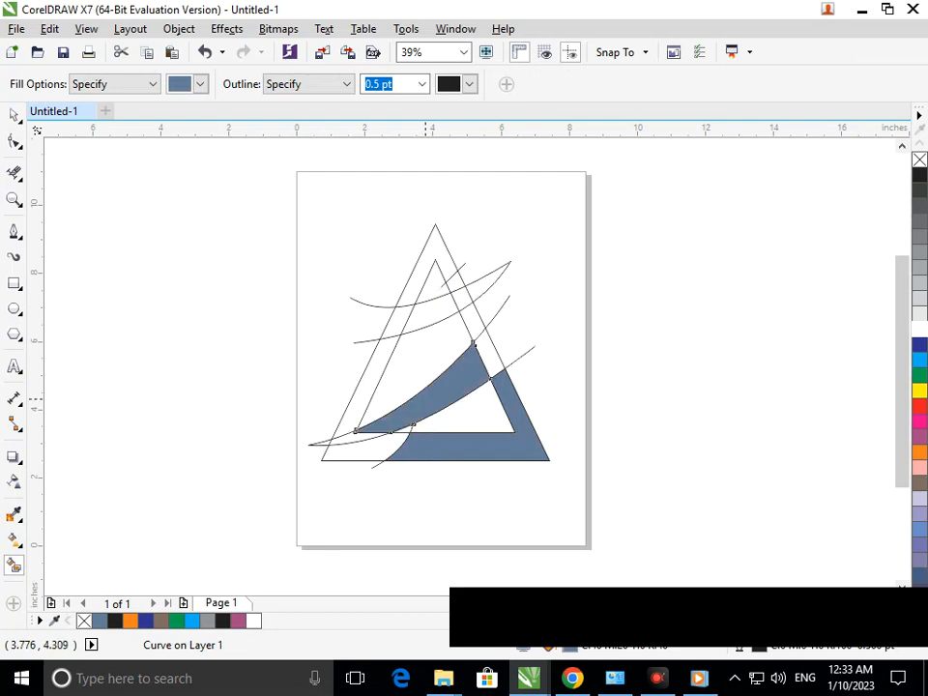
left_click(346, 441)
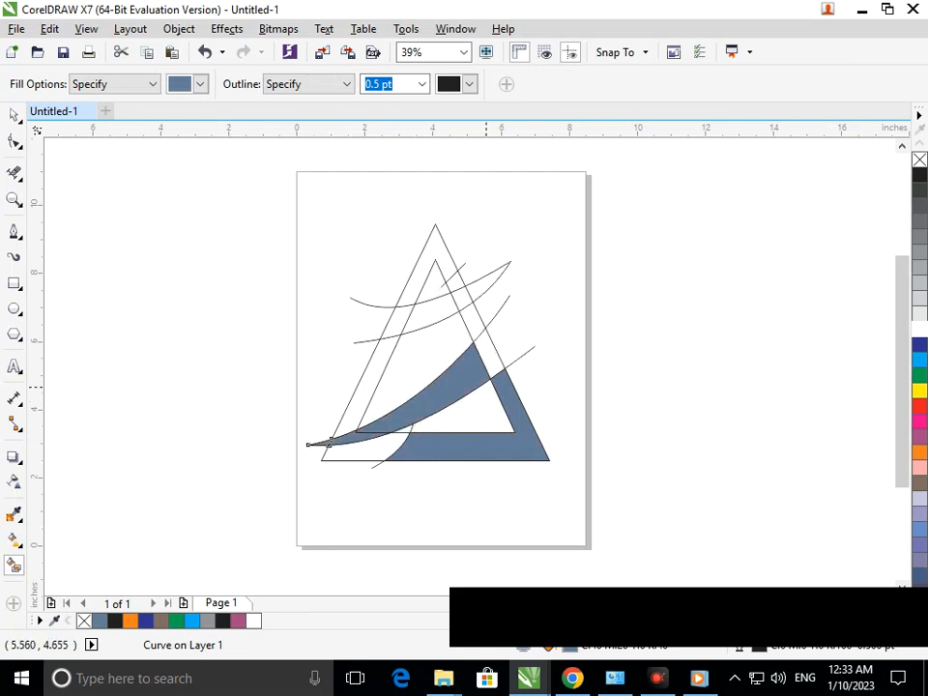
left_click(487, 368)
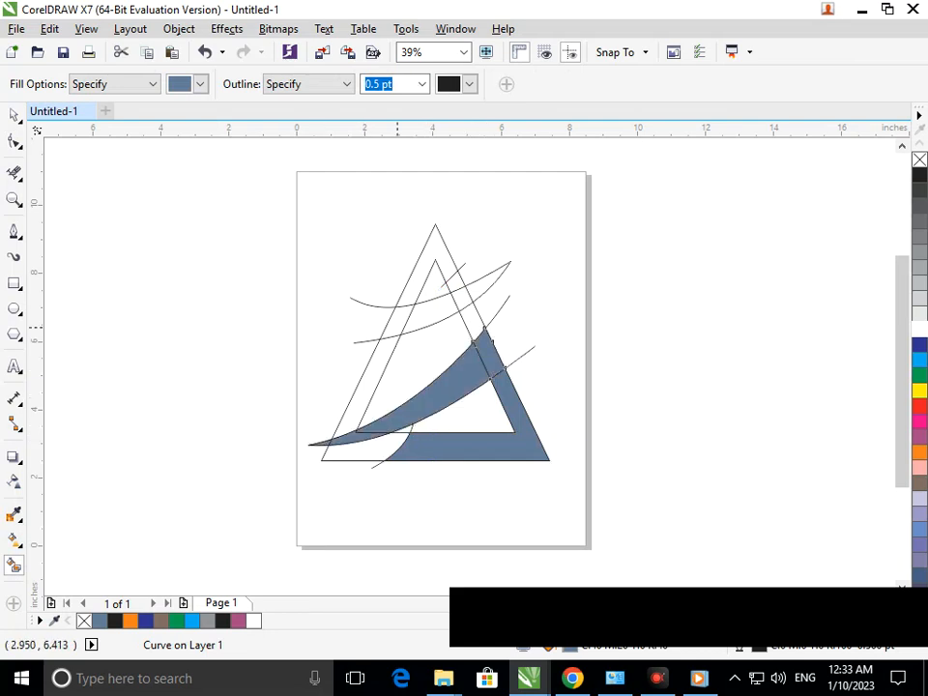
Smart Fill the upper swoosh's sections inside the outer triangle and the triangle band around the apex with red
left_click(396, 319)
left_click(200, 84)
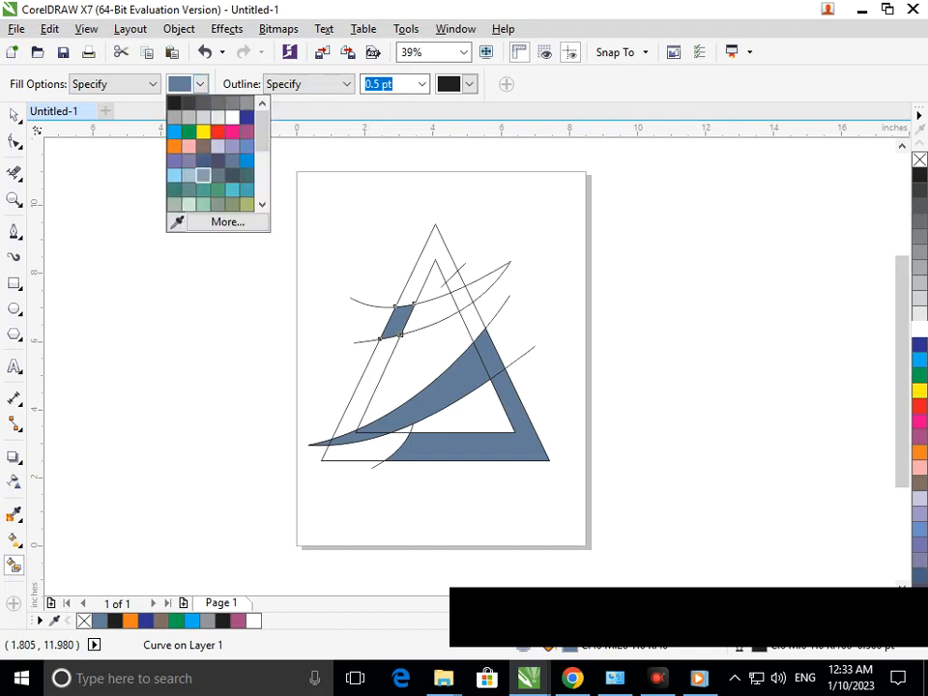
left_click(218, 132)
left_click(420, 314)
left_click(464, 297)
left_click(450, 285)
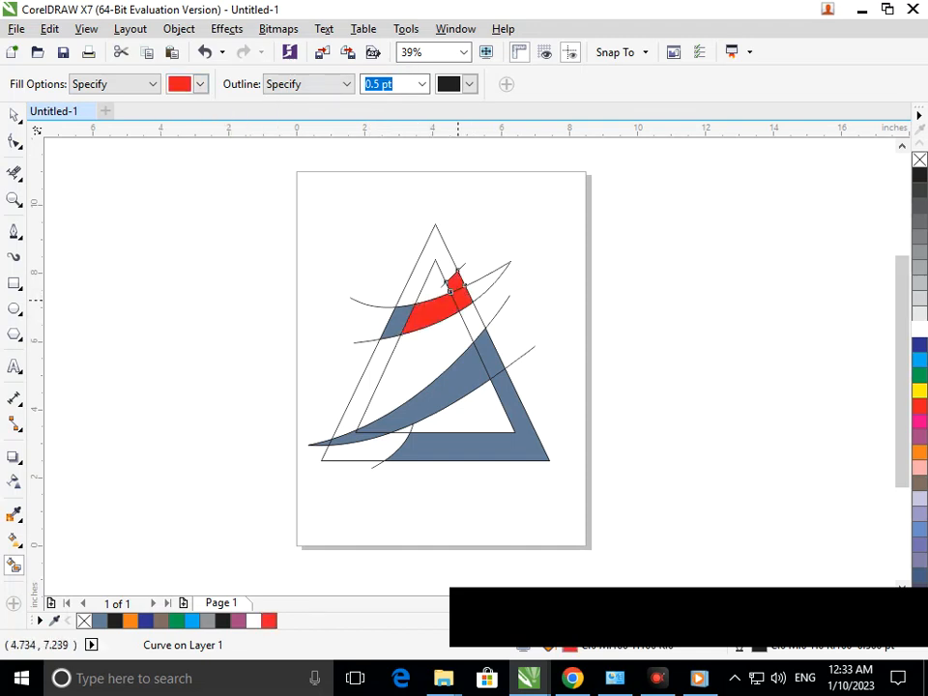
left_click(421, 285)
left_click(400, 319)
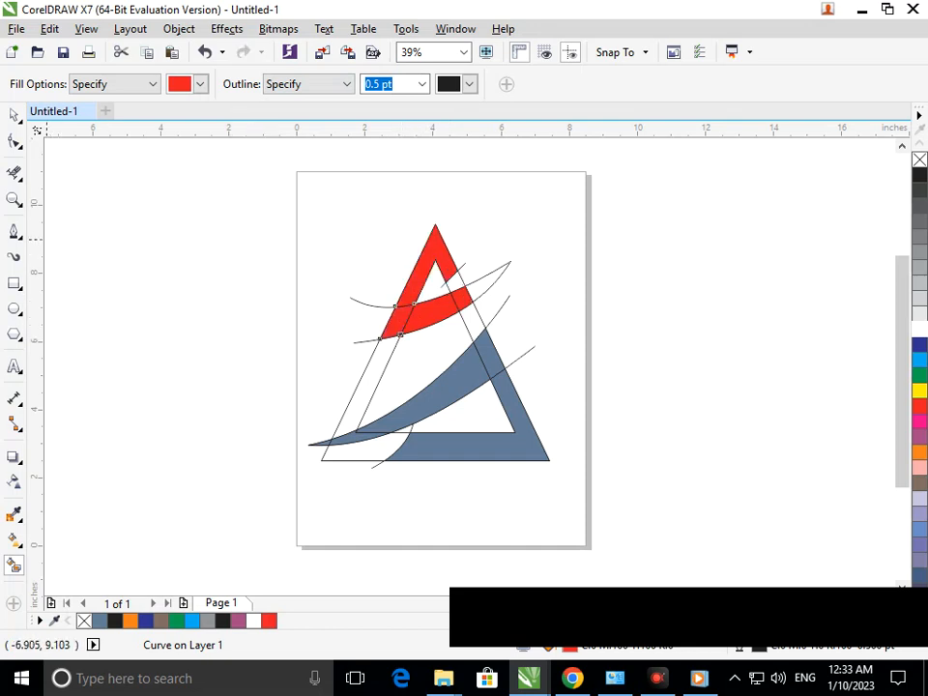
Recolor all the filled pieces of the upper part of the logo dark blue
left_click(14, 114)
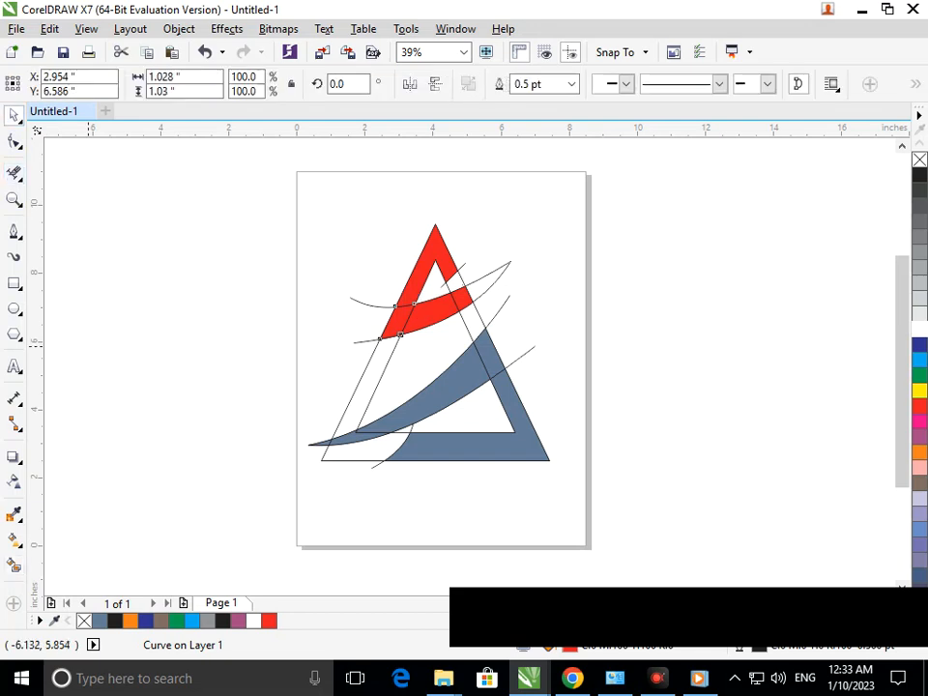
left_click(145, 314)
mouse_move(333, 197)
left_mouse_down()
mouse_move(506, 320)
mouse_move(527, 353)
left_mouse_up()
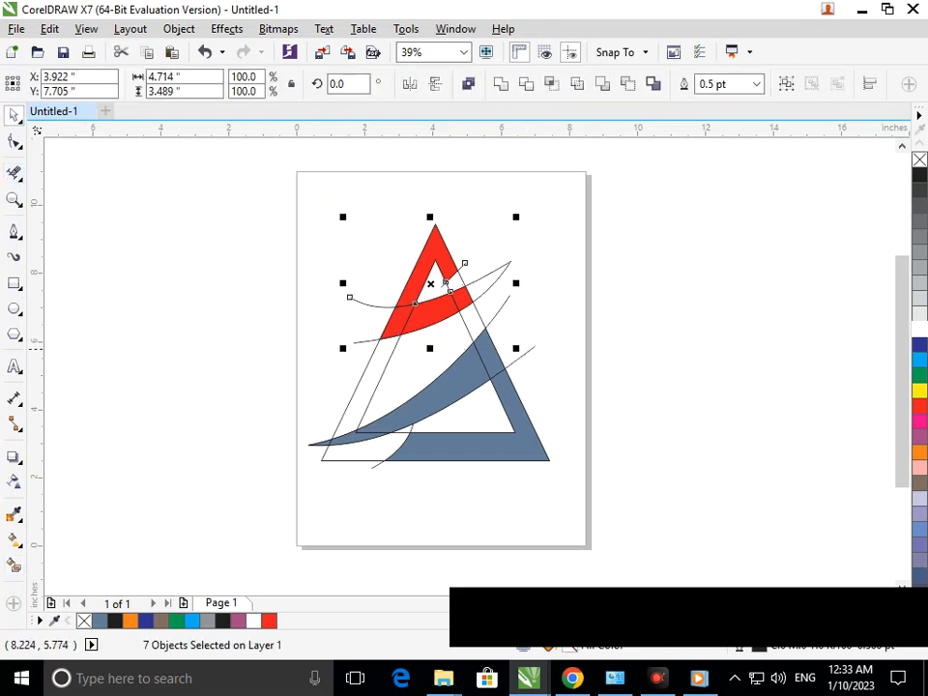
left_click(919, 344)
left_click(692, 440)
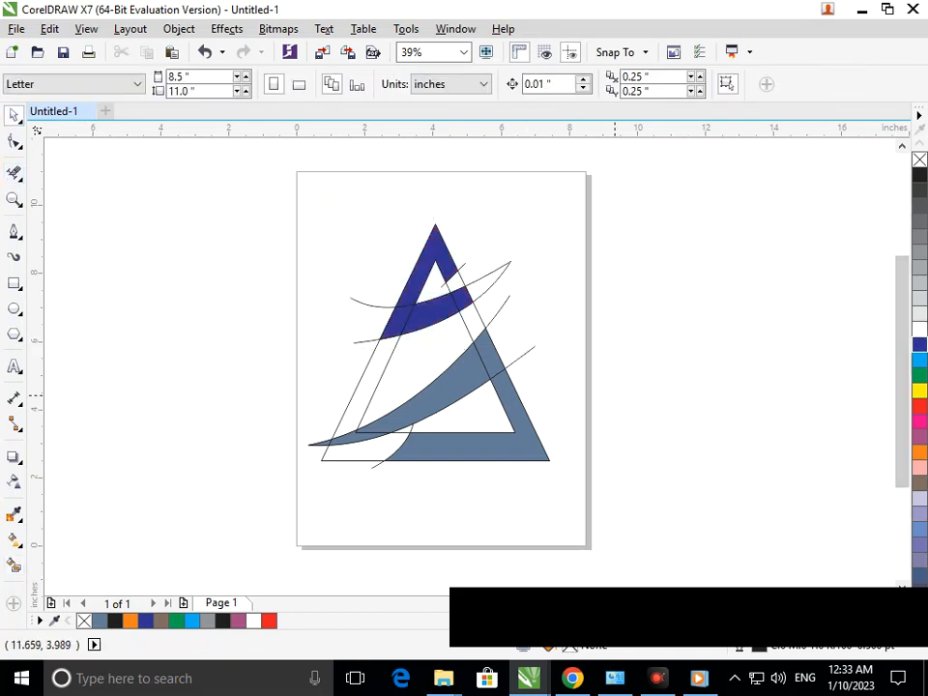
Recolor all the filled pieces of the lower part of the logo orange
left_click_drag(253, 333, 623, 472)
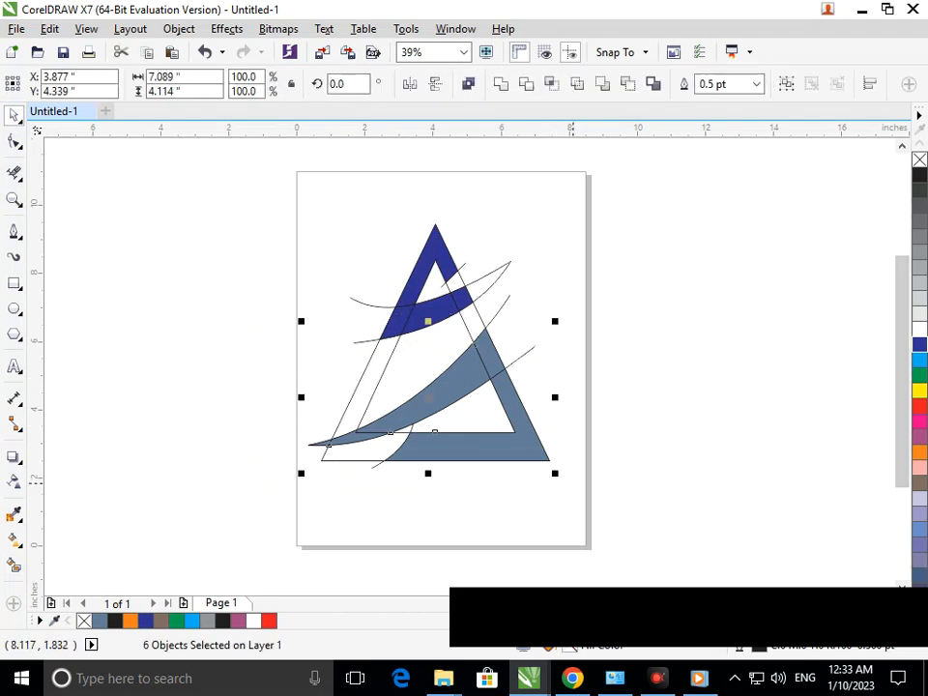
left_click(919, 437)
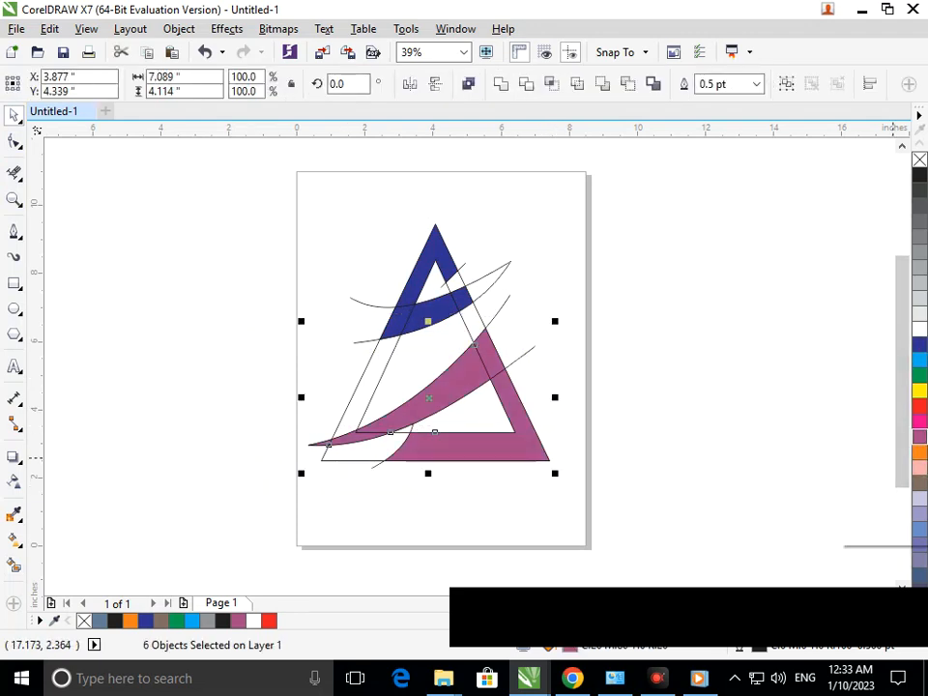
left_click(919, 451)
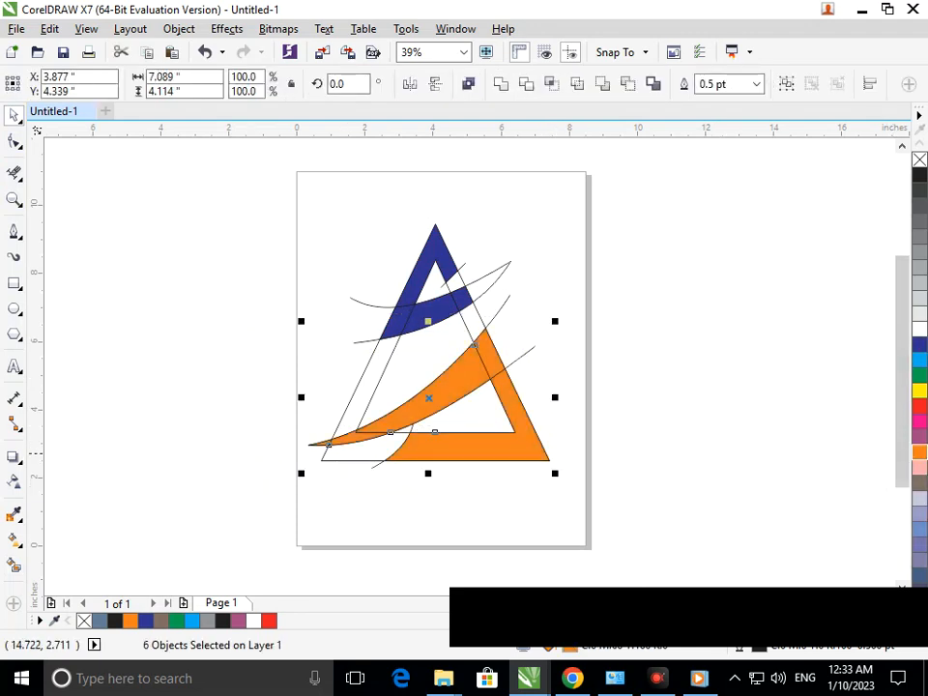
left_click(731, 451)
Delete the original lower swoosh curve and both triangle outlines, keeping the filled pieces
left_click(520, 355)
key("Delete")
left_click(482, 316)
key("Delete")
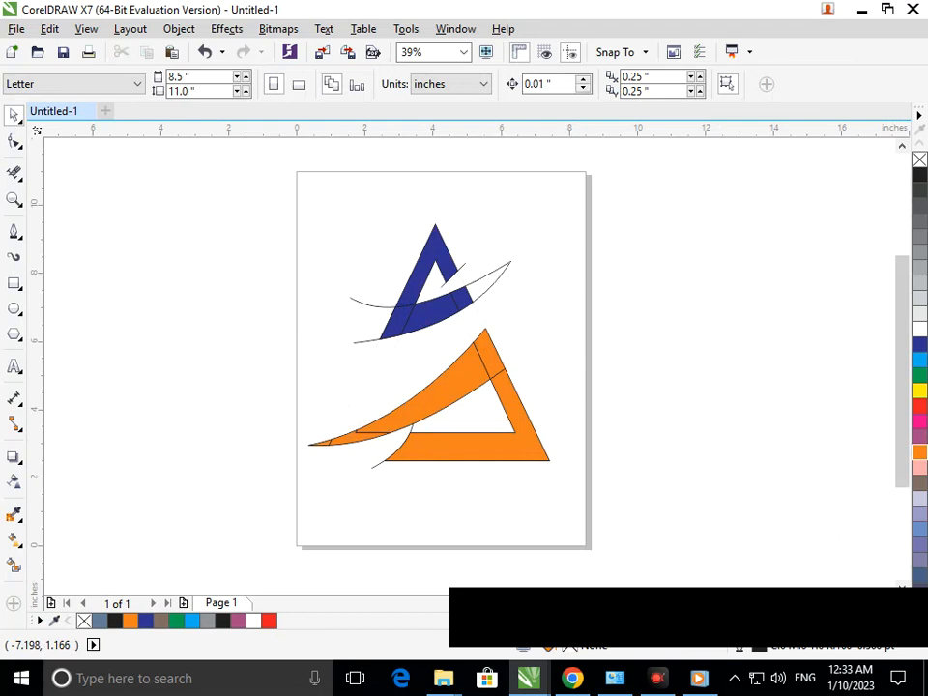
Smart Fill the upper swoosh's right tip as a separate piece and color it dark blue
left_click(14, 564)
left_click(492, 279)
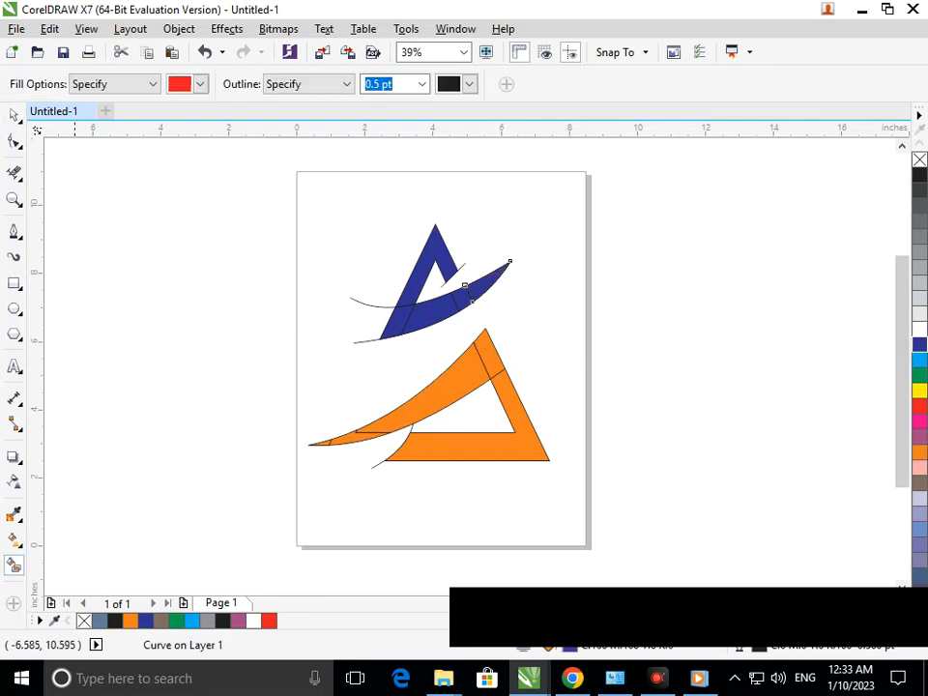
left_click(14, 115)
left_click(222, 188)
Try removing the outlines from all the logo objects, and undo the change
left_click_drag(222, 188, 622, 502)
left_click(756, 84)
left_click(714, 97)
left_click(567, 274)
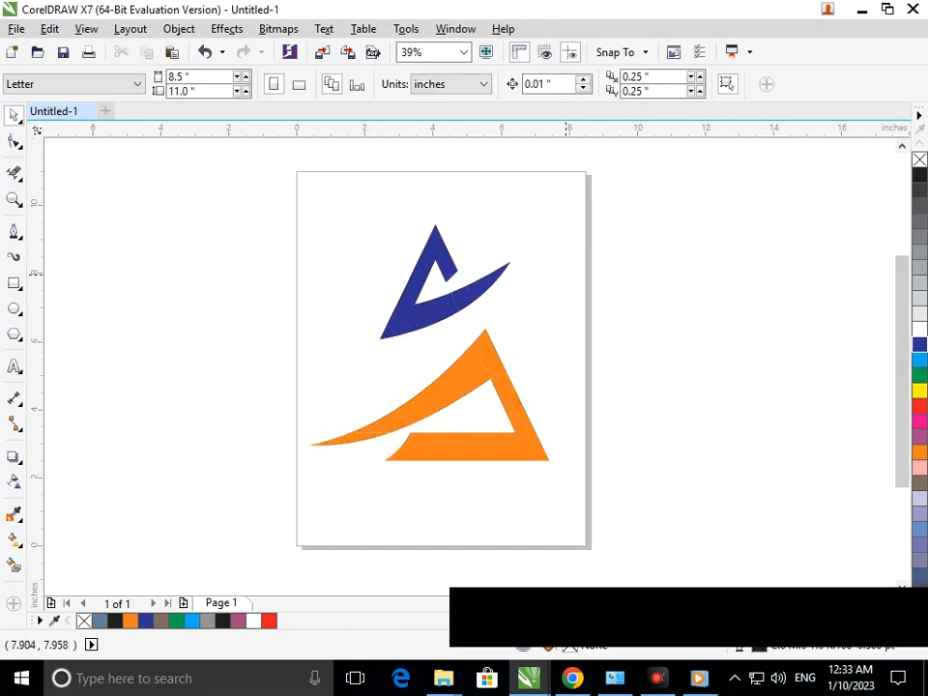
key("ctrl+z")
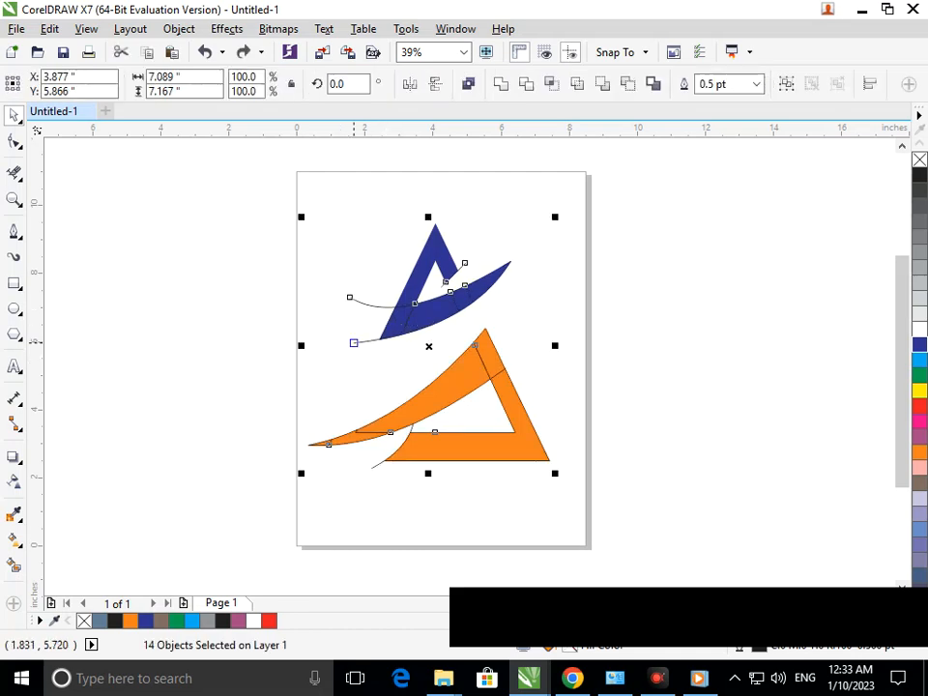
Delete the leftover upper swoosh curve and the short construction lines near the apex and the base
left_click(361, 341)
key("Escape")
left_click(363, 341)
key("Delete")
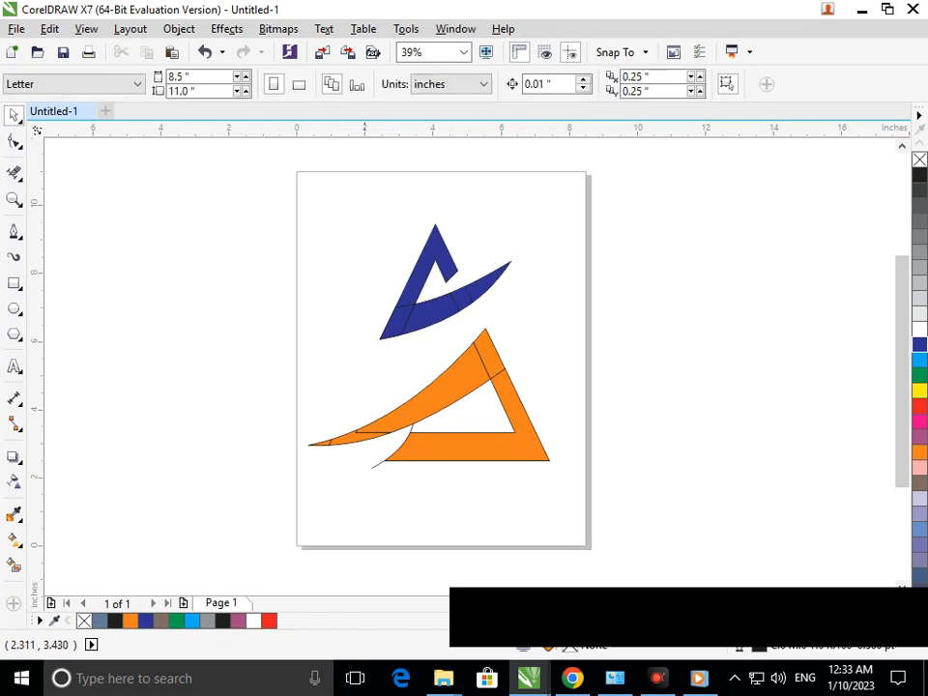
left_click(375, 465)
key("Delete")
Weld all the logo pieces together and move the result slightly left
left_click_drag(284, 191, 588, 518)
left_click(498, 84)
key("Escape")
left_click_drag(509, 402, 492, 408)
Separate the welded logo into its upper and lower shapes, leaving the upper shape in place
left_click(179, 29)
left_click(232, 259)
left_click(287, 291)
left_click_drag(401, 303, 402, 314)
key("ctrl+z")
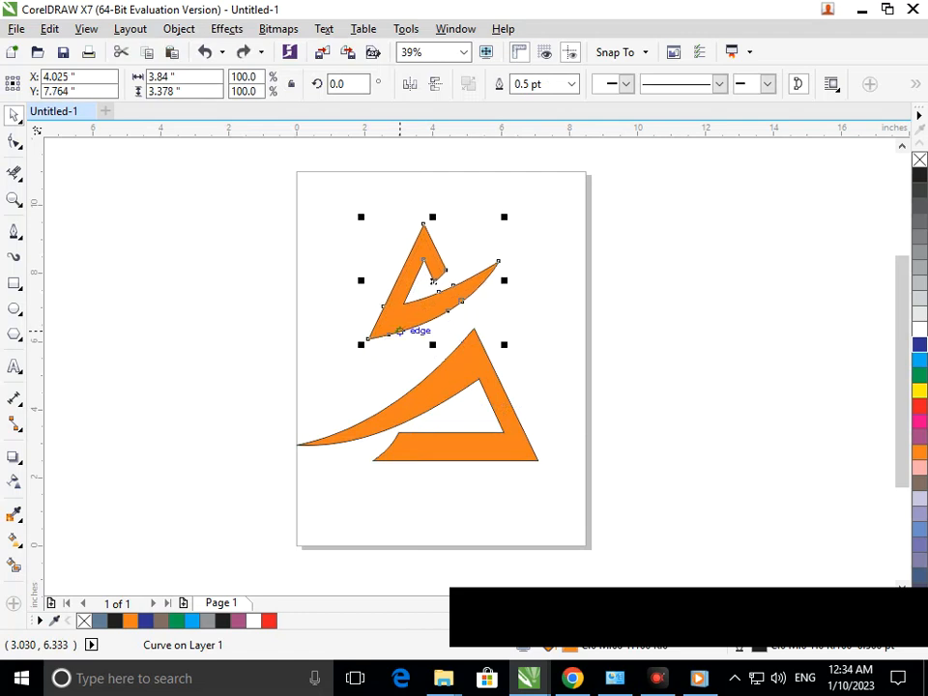
Color the upper logo shape's fill and outline dark blue
left_click(918, 344)
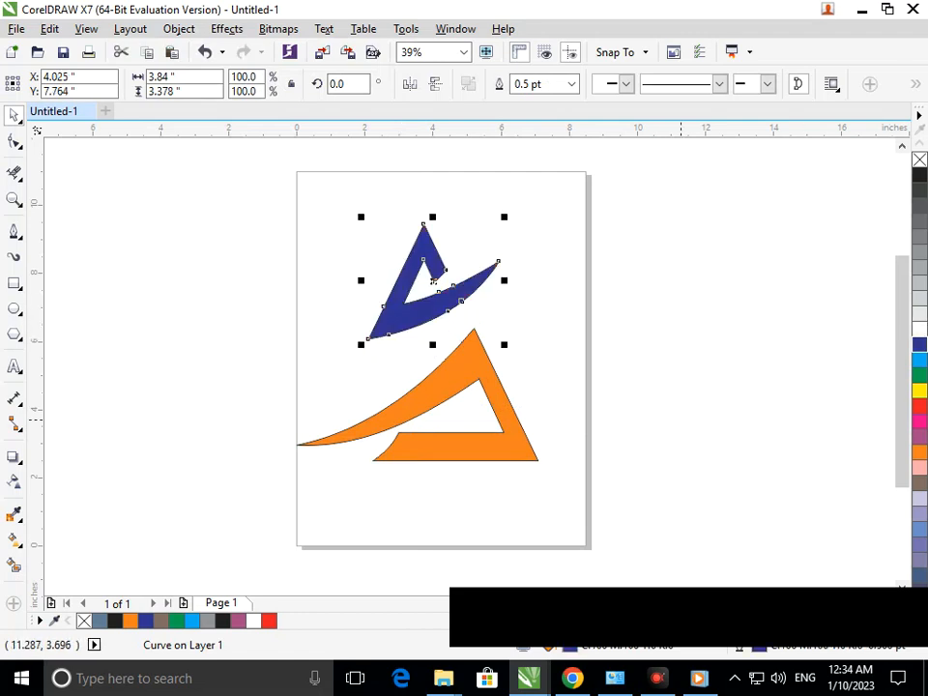
left_click(572, 393)
scroll(497, 376, "down", 2)
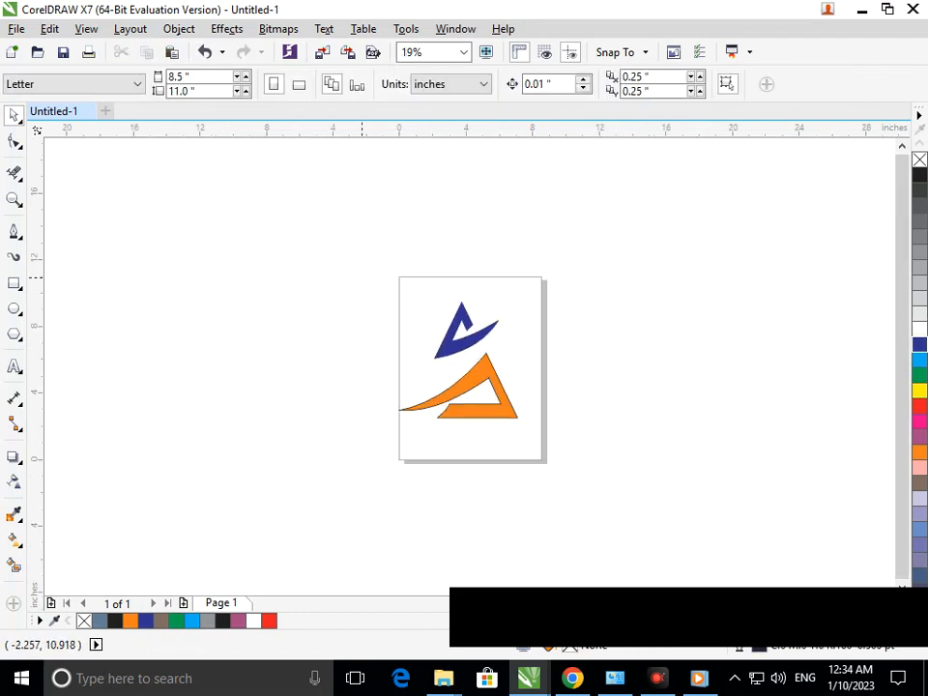
Select the nodes at the orange swoosh's left tip and nudge them right and slightly up, shortening the tip
scroll(502, 388, "up", 1)
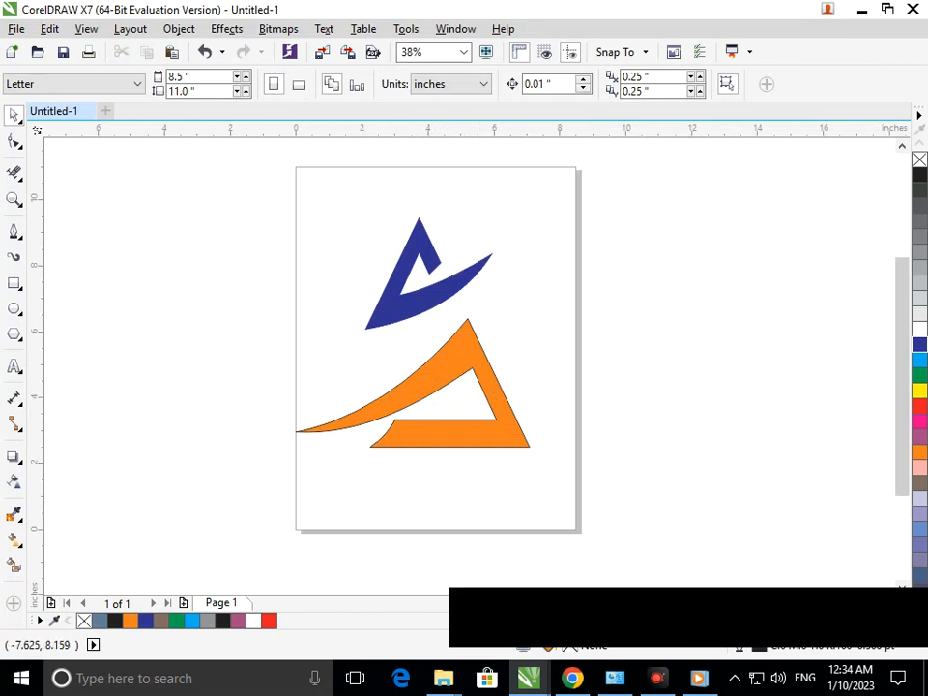
left_click(349, 425)
left_click_drag(267, 397, 366, 437)
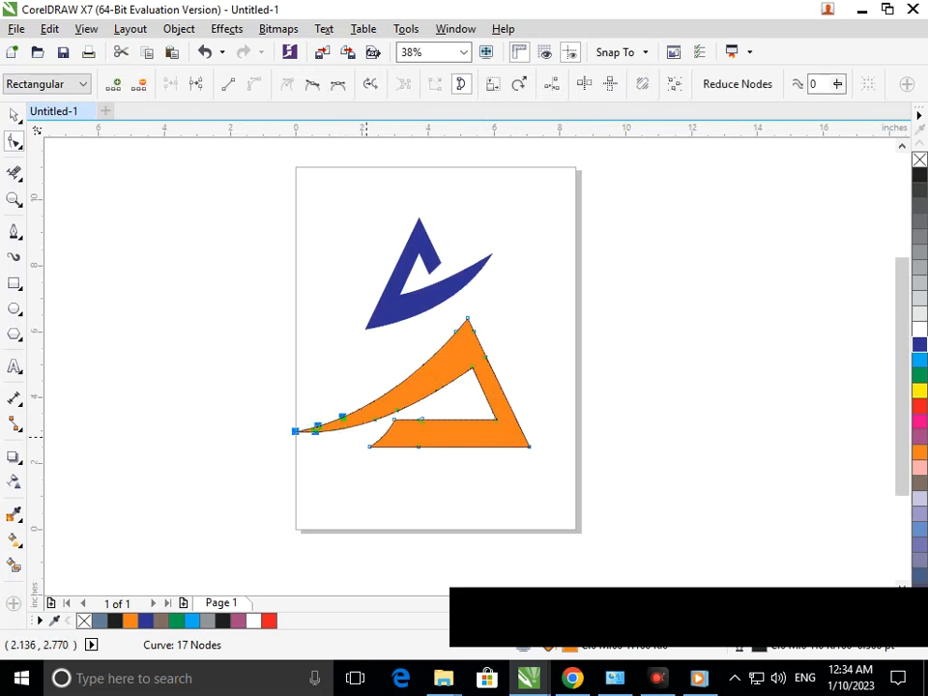
key("Right")
key("Right")
key("Right")
key("Right")
key("Right")
key("Right")
key("Right")
key("Right")
key("Right")
key("Right")
key("Right")
key("Right")
key("Right")
key("Right")
key("Right")
key("Right")
key("Right")
key("Right")
key("Right")
key("Right")
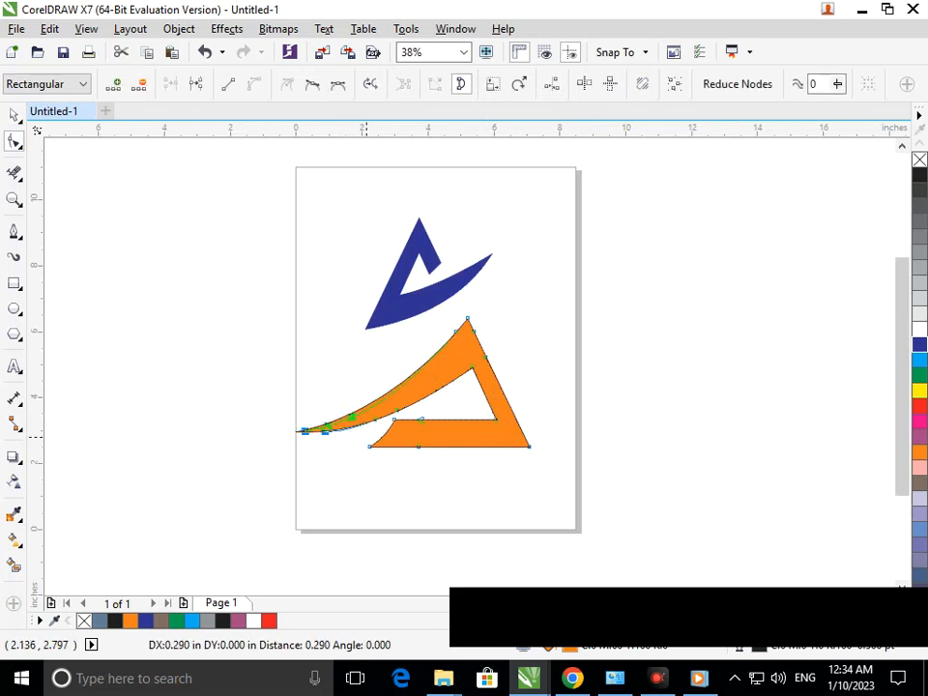
key("Right")
key("Right")
key("Right")
key("Up")
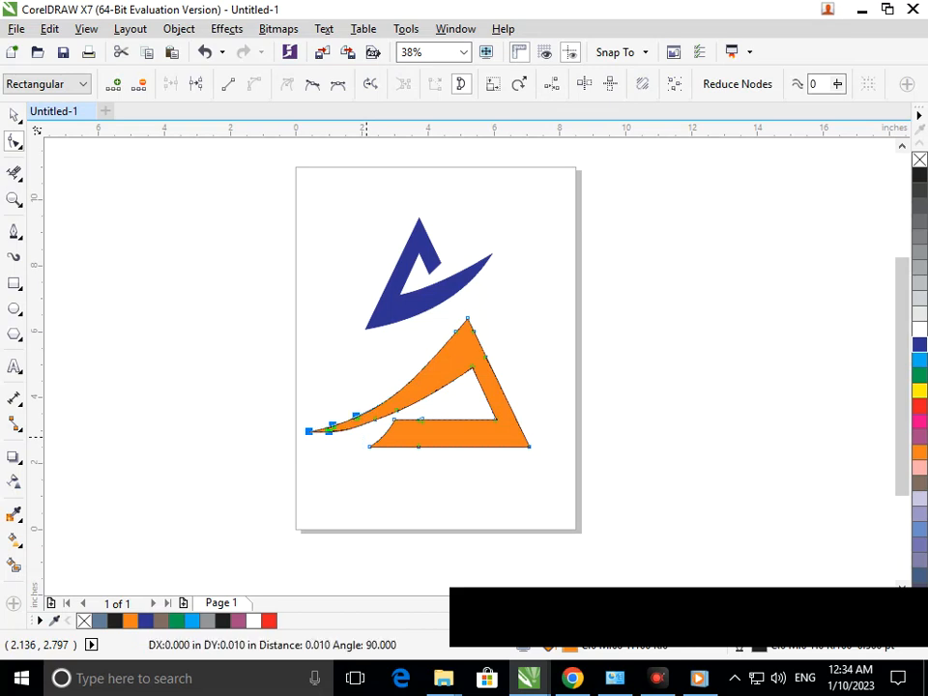
key("Up")
key("Right")
key("Right")
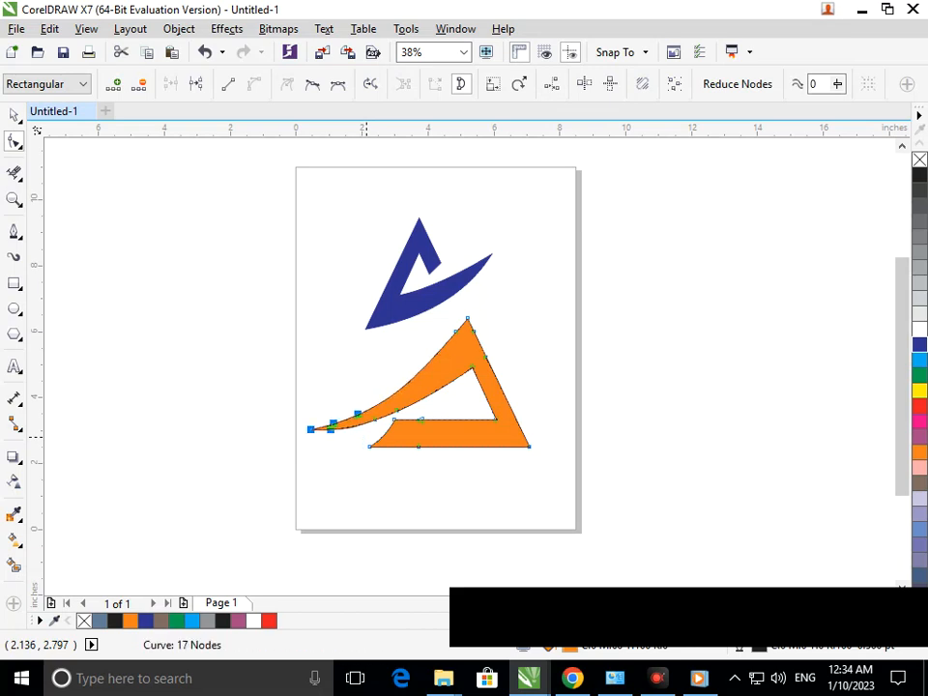
left_click(14, 115)
left_click(152, 340)
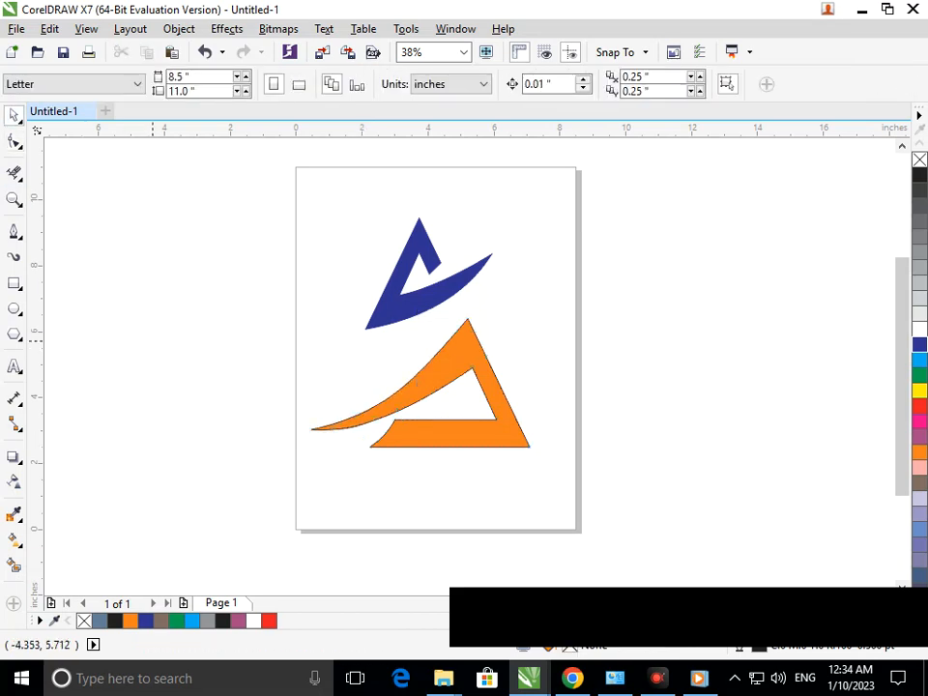
left_click_drag(280, 162, 605, 557)
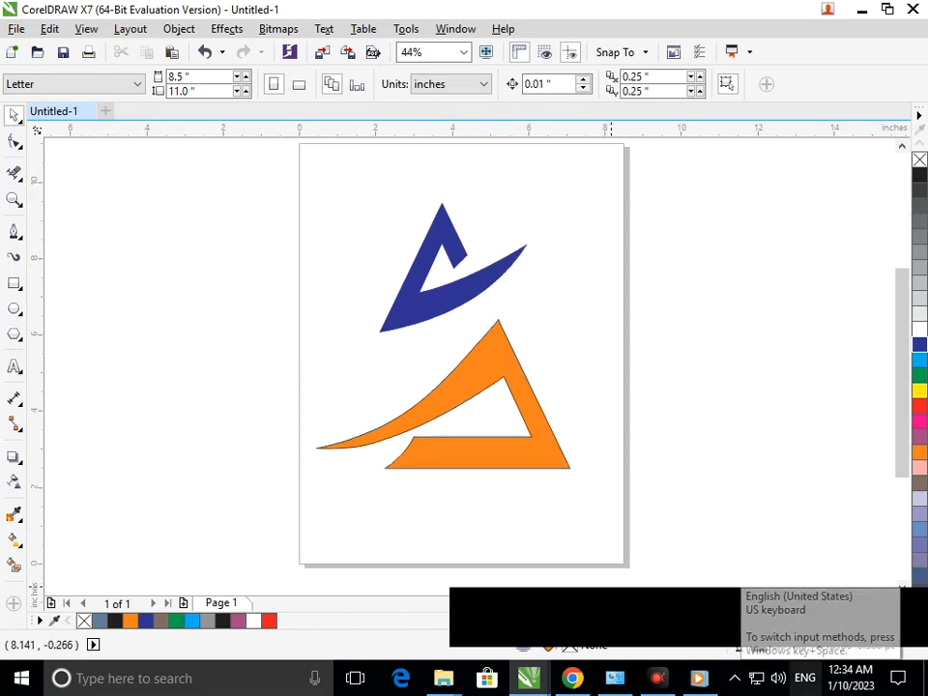